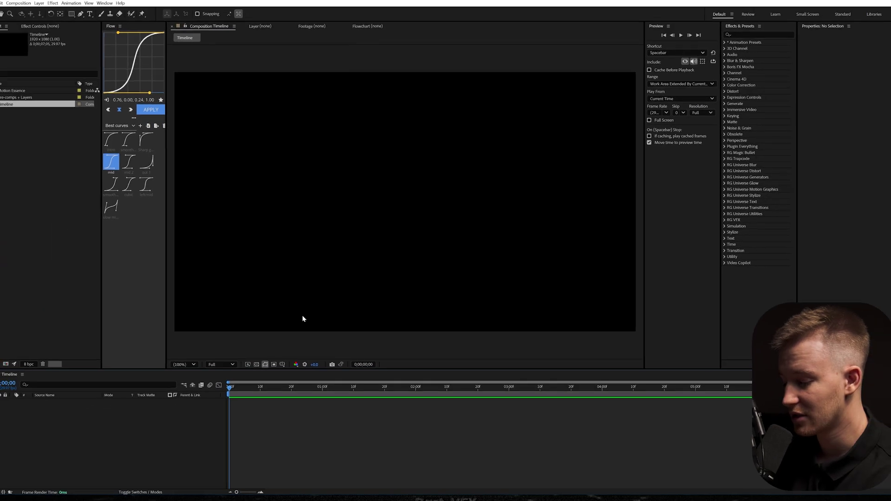
# - Check the Timeline composition's settings (1920×1080, 29.97 fps) and close them unchanged
pyautogui.hotkey('ctrl', 'k')
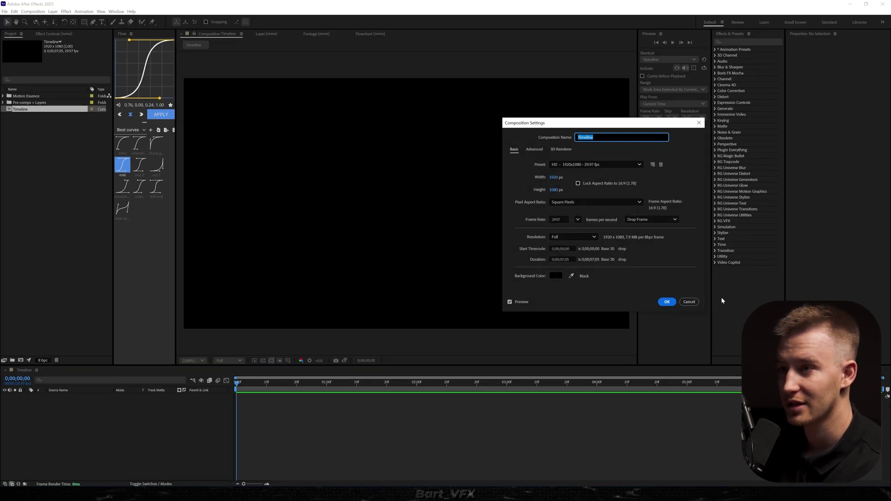
pyautogui.press('Return')
# - Draw a wide rounded-rectangle bar with a solid fill, no stroke and less rounded corners
pyautogui.click(84, 22)
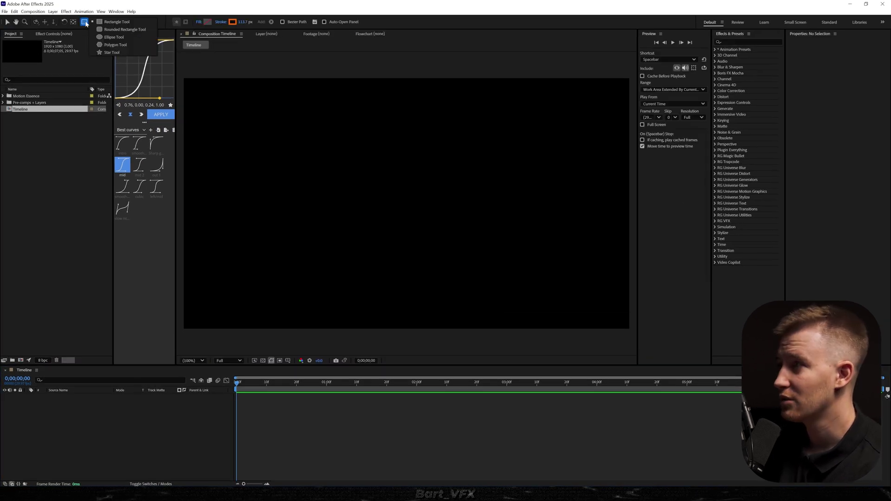
pyautogui.click(116, 29)
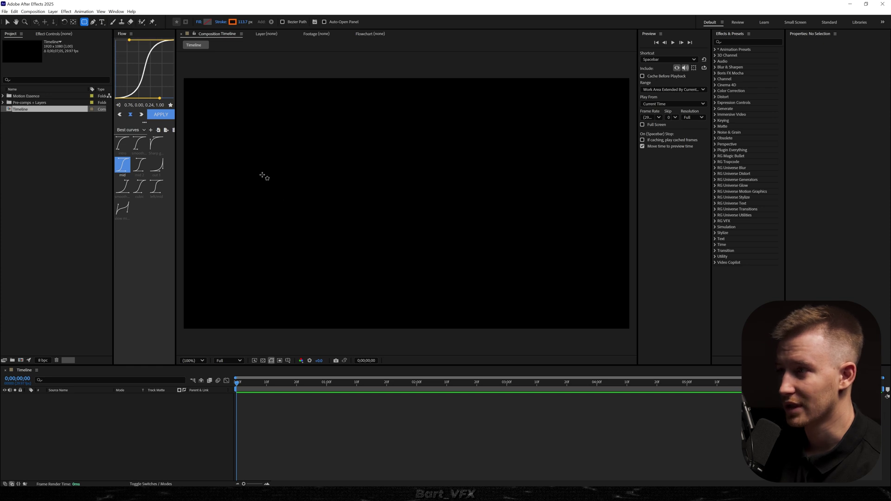
pyautogui.moveTo(284, 169); pyautogui.dragTo(542, 198)
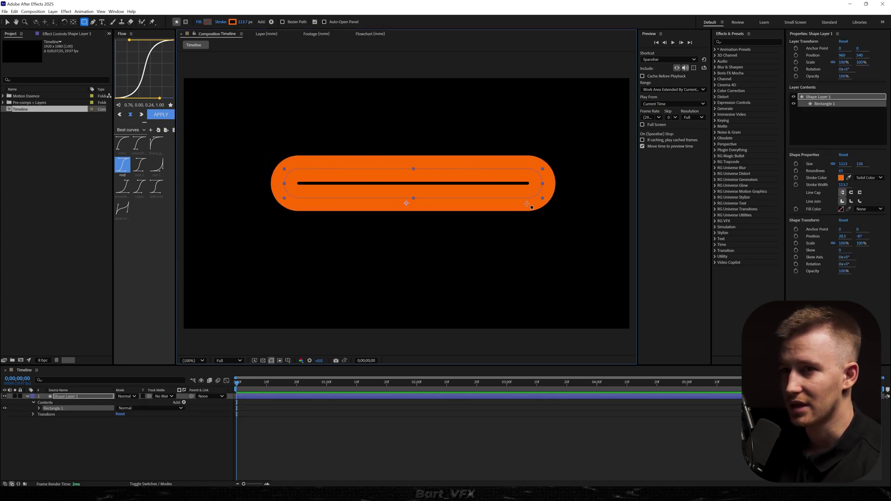
pyautogui.click(868, 208)
pyautogui.click(866, 227)
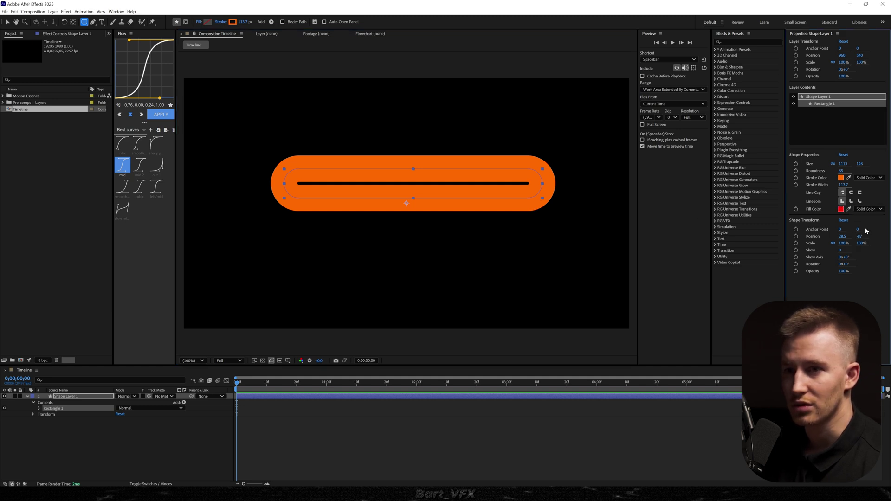
pyautogui.click(868, 177)
pyautogui.click(863, 188)
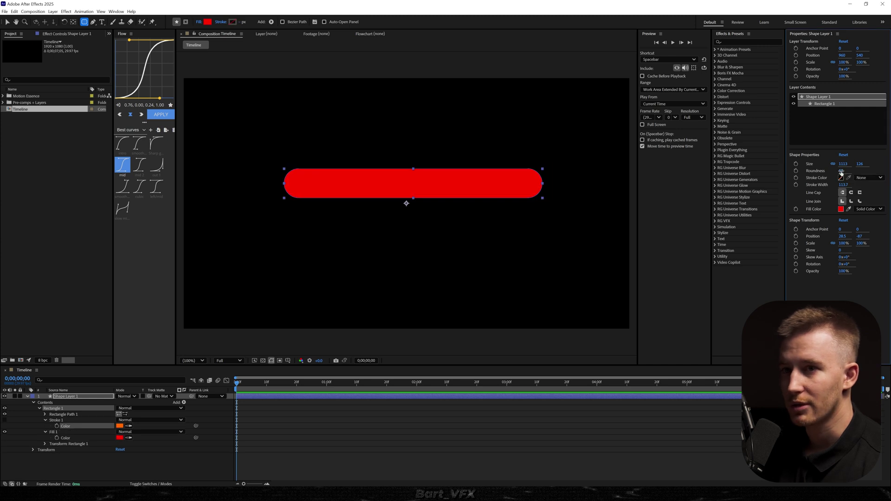
pyautogui.moveTo(841, 173); pyautogui.dragTo(830, 174)
# - Sample a blue from the screen as the bar's fill colour
pyautogui.click(120, 437)
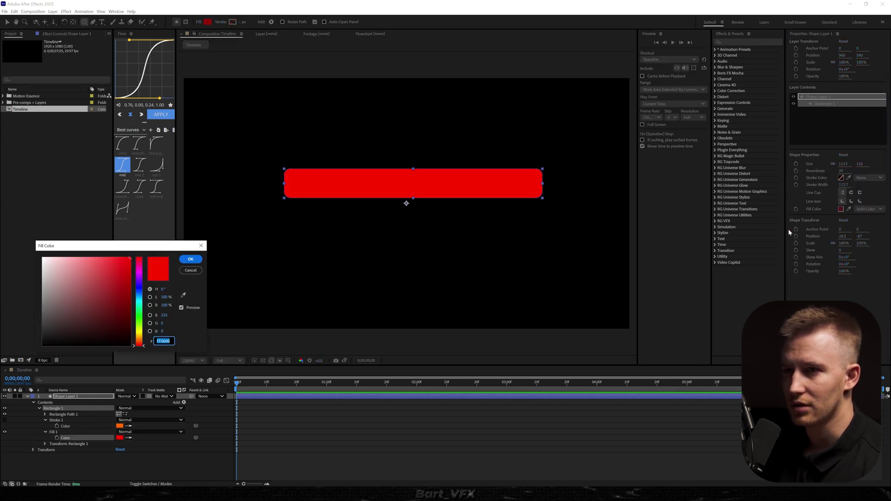
pyautogui.click(184, 295)
pyautogui.click(287, 395)
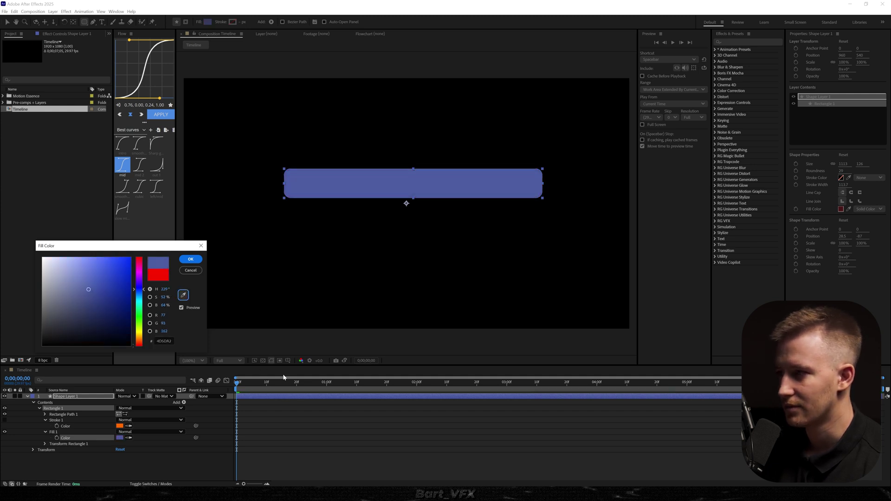
pyautogui.press('Return')
# - Centre the blue bar, move it slightly below centre, and duplicate it
pyautogui.hotkey('ctrl', 'alt', 'Home')
pyautogui.hotkey('ctrl', 'Home')
pyautogui.press('v')
pyautogui.moveTo(436, 210)
pyautogui.mouseDown()
pyautogui.moveTo(436, 250)
pyautogui.moveTo(425, 206)
pyautogui.mouseUp()
pyautogui.hotkey('ctrl', 'd')
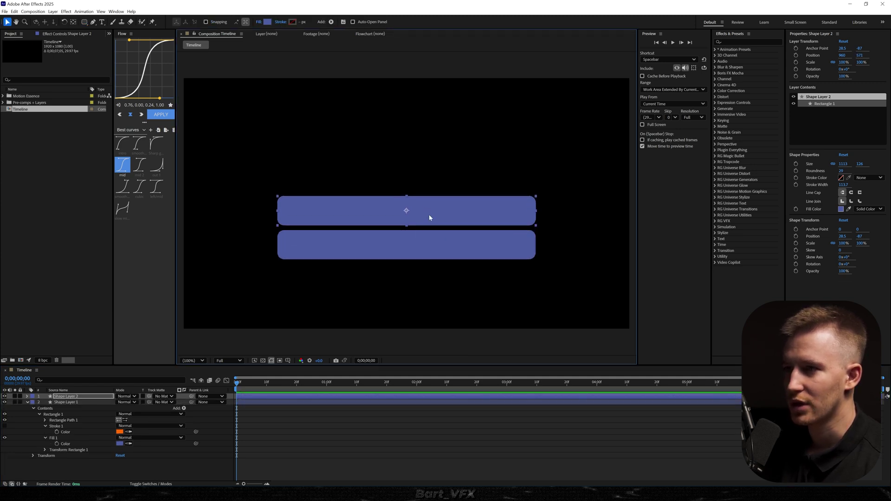
# - Make the copy a red bar 543 wide and move it to the left
pyautogui.click(841, 209)
pyautogui.click(131, 258)
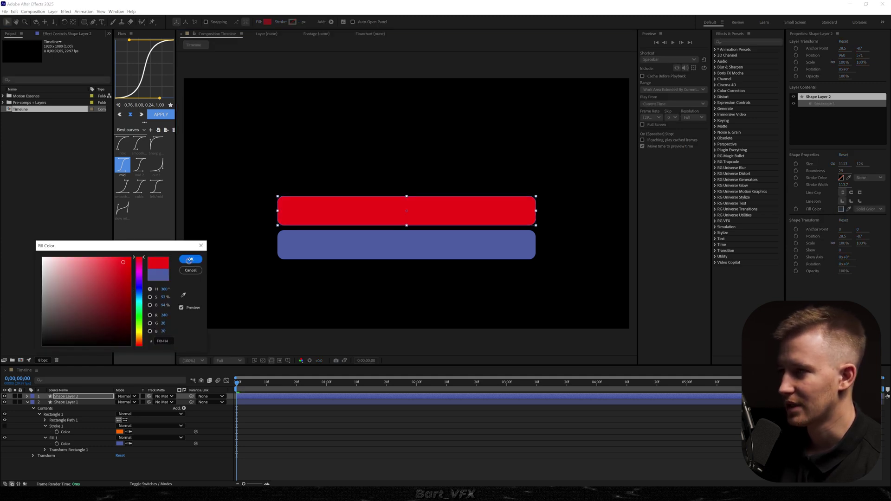
pyautogui.click(190, 259)
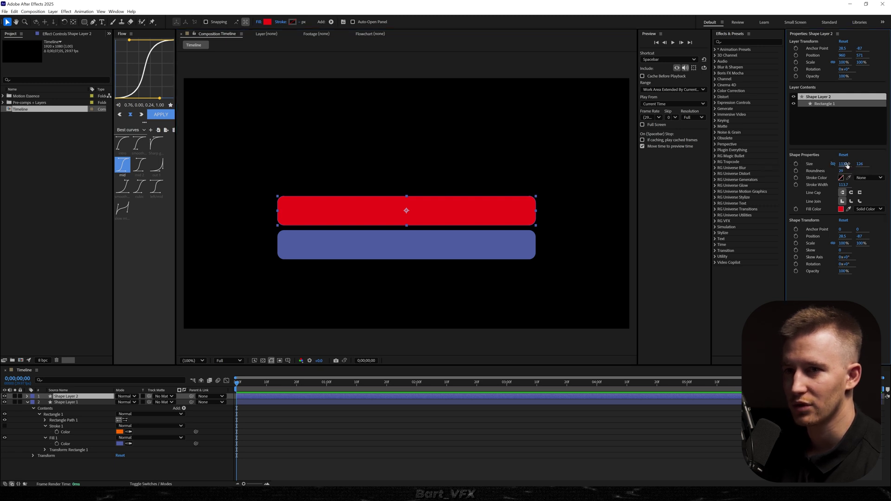
pyautogui.moveTo(847, 165); pyautogui.dragTo(815, 165)
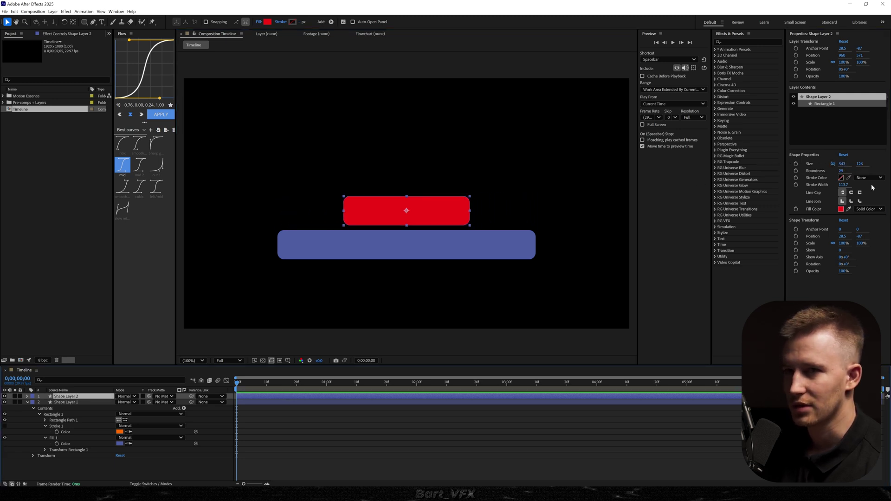
pyautogui.moveTo(431, 211); pyautogui.dragTo(364, 211)
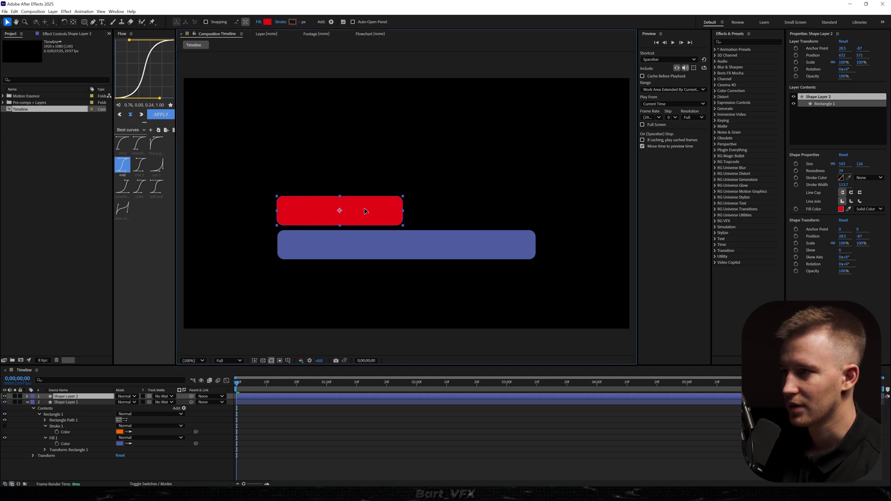
# - Duplicate the red bar twice, stagger the copies upward, and widen the top one to 687
pyautogui.hotkey('ctrl', 'd')
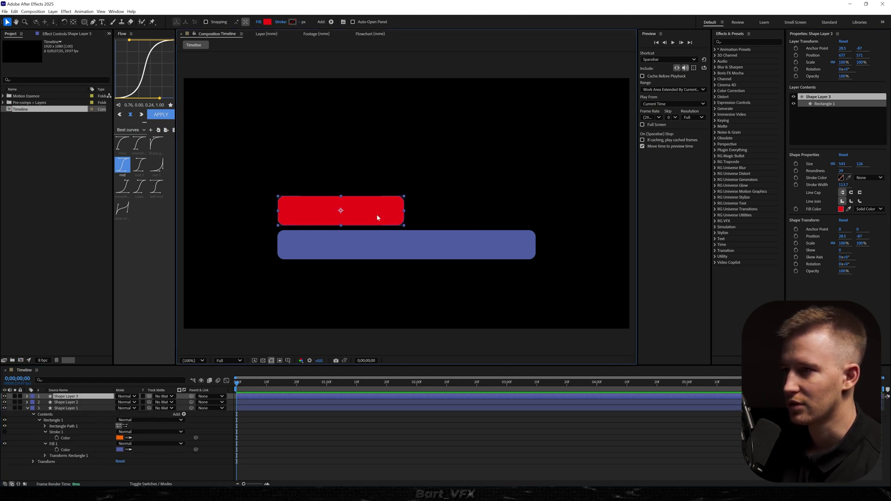
pyautogui.moveTo(377, 213); pyautogui.dragTo(444, 148)
pyautogui.hotkey('ctrl', 'd')
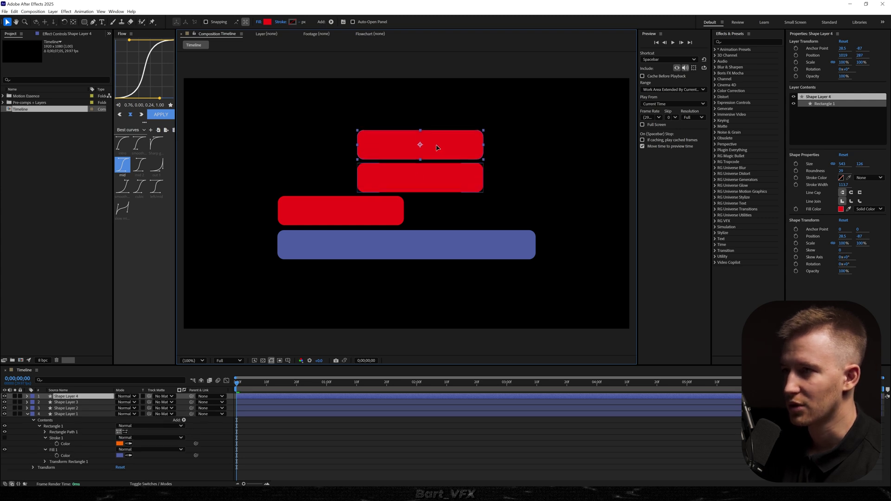
pyautogui.moveTo(842, 163); pyautogui.dragTo(889, 161)
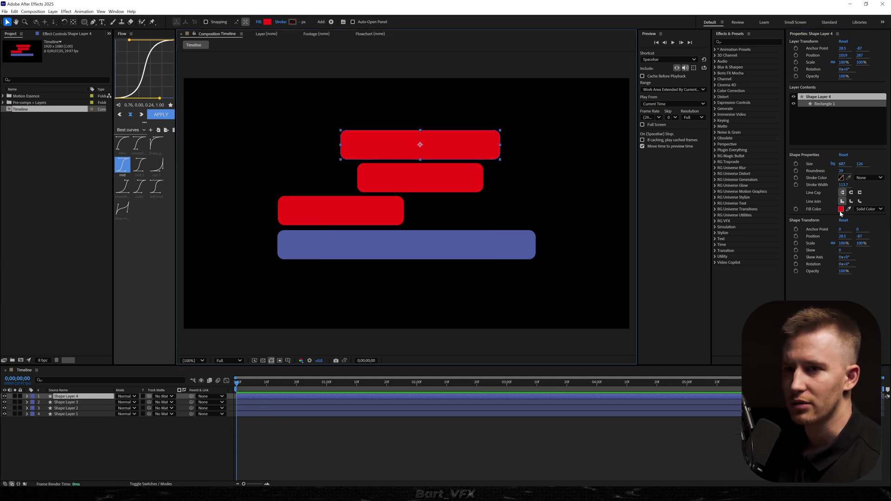
# - Recolour the top bar green and the second bar purple
pyautogui.click(841, 210)
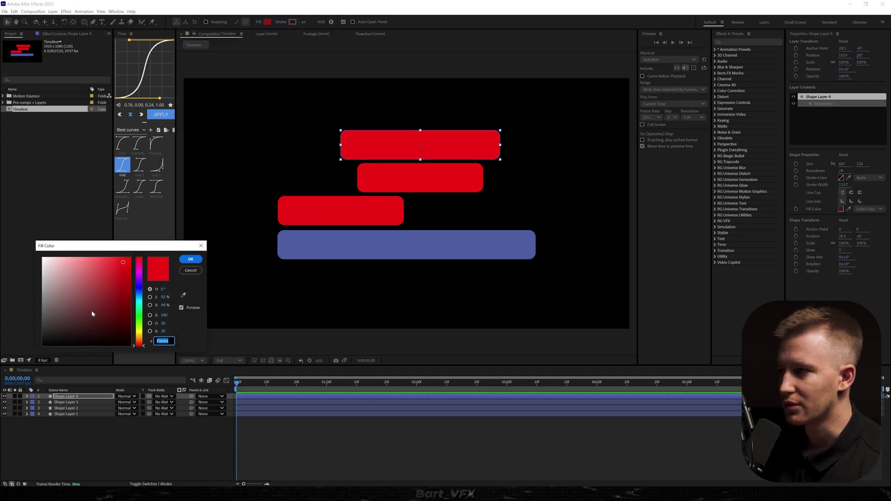
pyautogui.moveTo(142, 301); pyautogui.dragTo(135, 317)
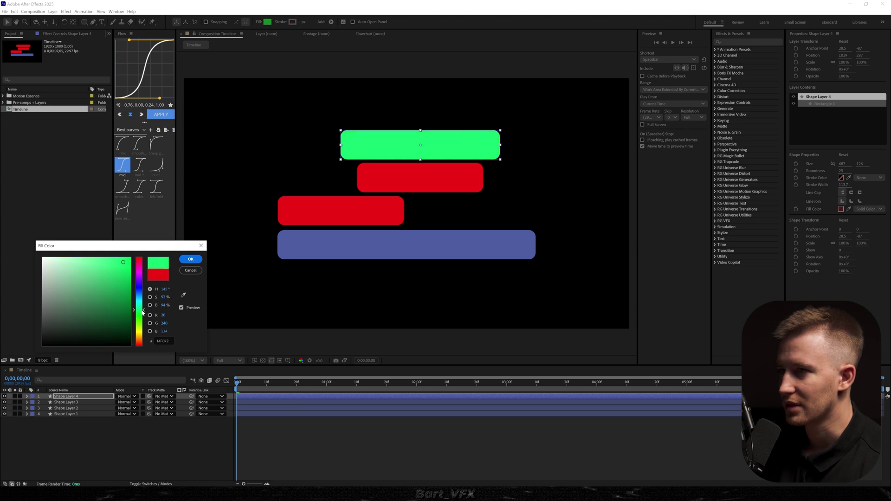
pyautogui.click(188, 259)
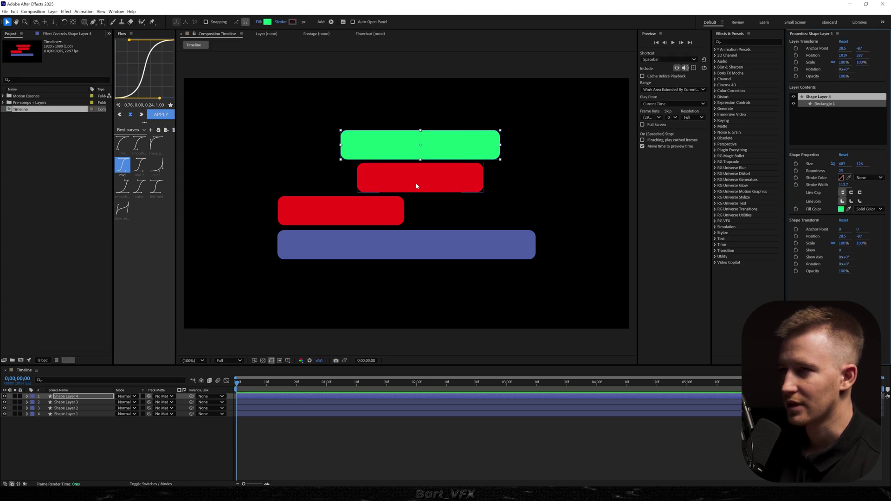
pyautogui.click(461, 185)
pyautogui.click(842, 209)
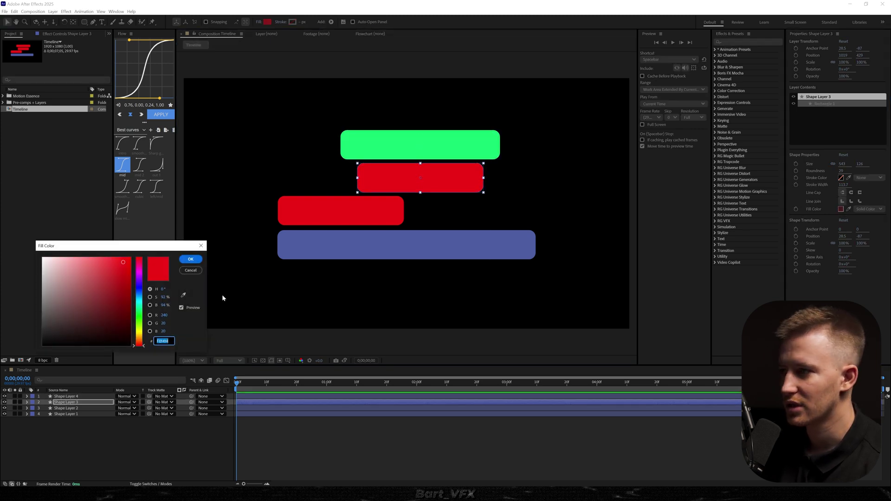
pyautogui.moveTo(139, 303); pyautogui.dragTo(146, 275)
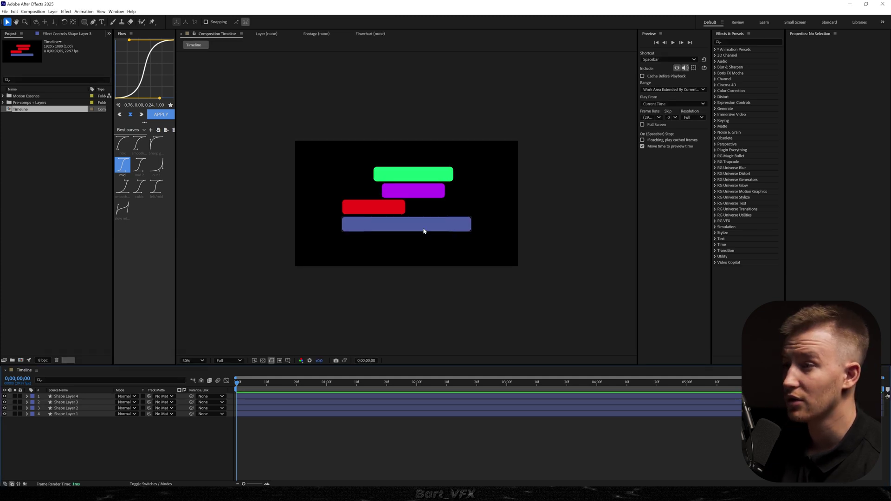
# - Widen the blue base bar to 1243
pyautogui.click(370, 227)
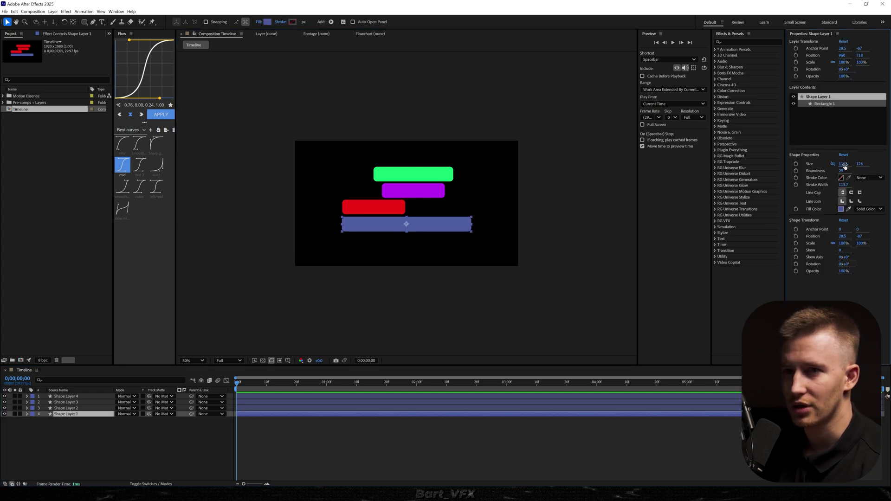
pyautogui.moveTo(845, 167); pyautogui.dragTo(889, 164)
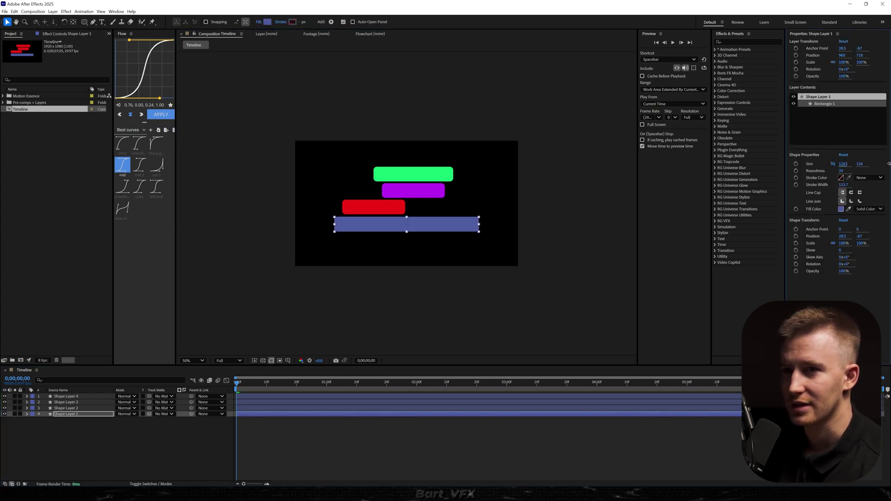
pyautogui.click(402, 229)
pyautogui.scroll(-2, 402, 228)
# - At frame 0, move each of the four bars off-screen left or right as its starting position
pyautogui.scroll(3, 402, 229)
pyautogui.click(70, 397)
pyautogui.keyDown('shift'); pyautogui.click(81, 415); pyautogui.keyUp('shift')
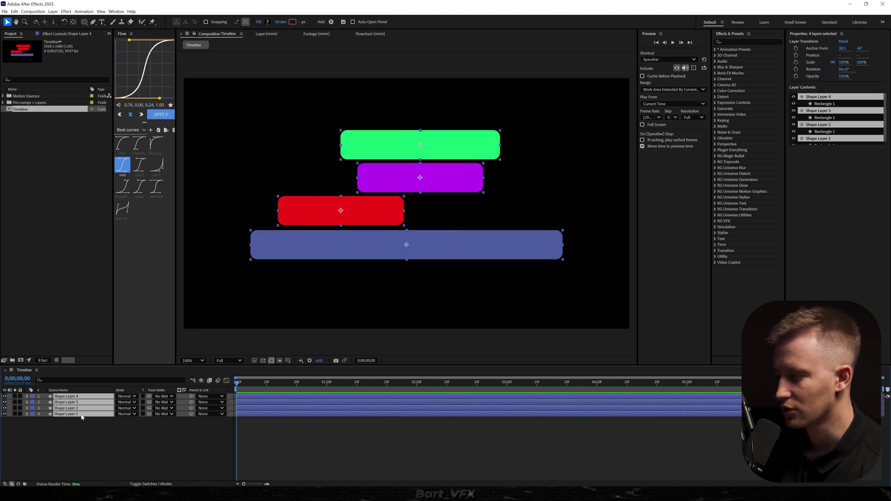
pyautogui.press('u')
pyautogui.click(414, 449)
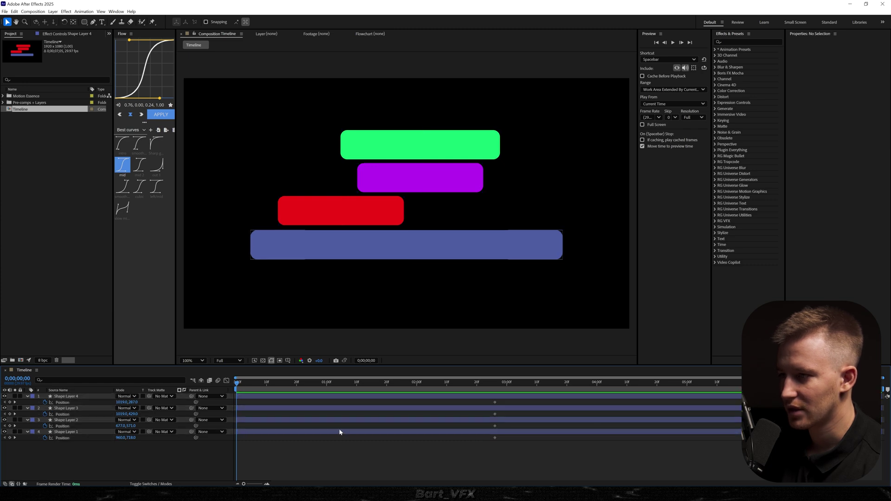
pyautogui.click(339, 432)
pyautogui.moveTo(277, 239); pyautogui.dragTo(469, 239)
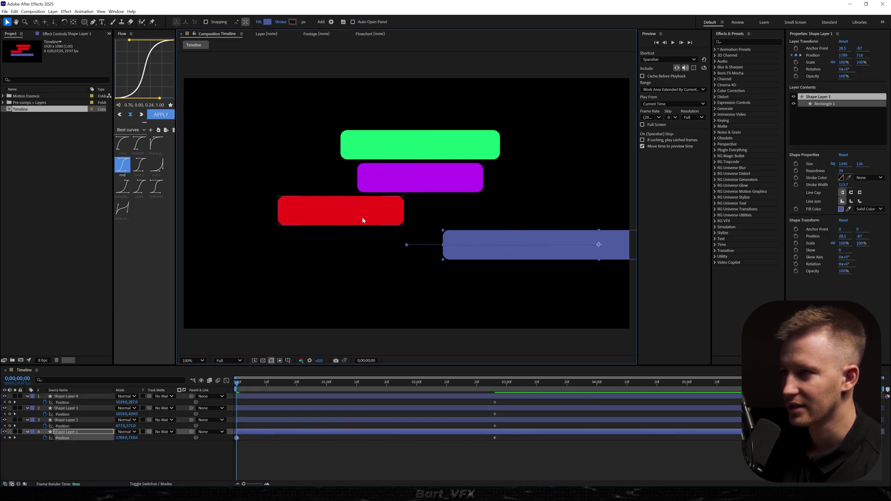
pyautogui.moveTo(363, 220); pyautogui.dragTo(246, 220)
pyautogui.moveTo(388, 183); pyautogui.dragTo(589, 183)
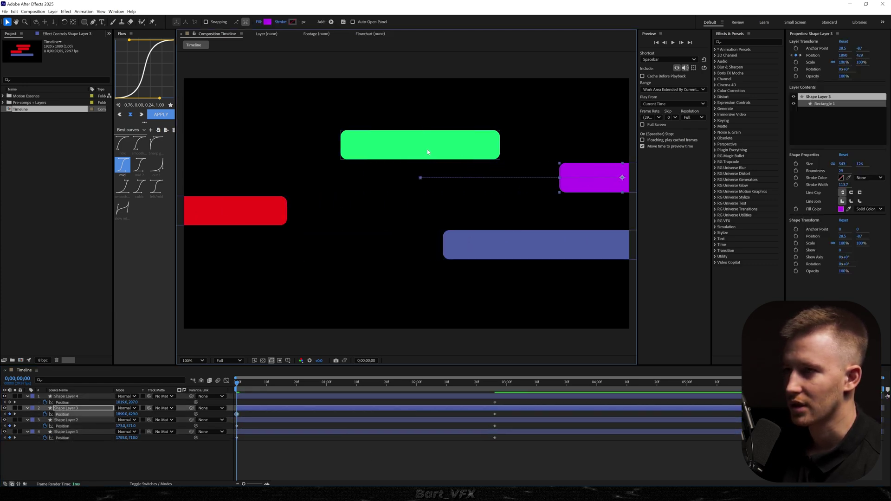
pyautogui.moveTo(428, 152); pyautogui.dragTo(248, 153)
# - Easy-ease the bars' Position keyframes, stretch the final influence to 100%, and preview the slide-in
pyautogui.moveTo(515, 398); pyautogui.dragTo(239, 476)
pyautogui.hotkey('shift', 'F3')
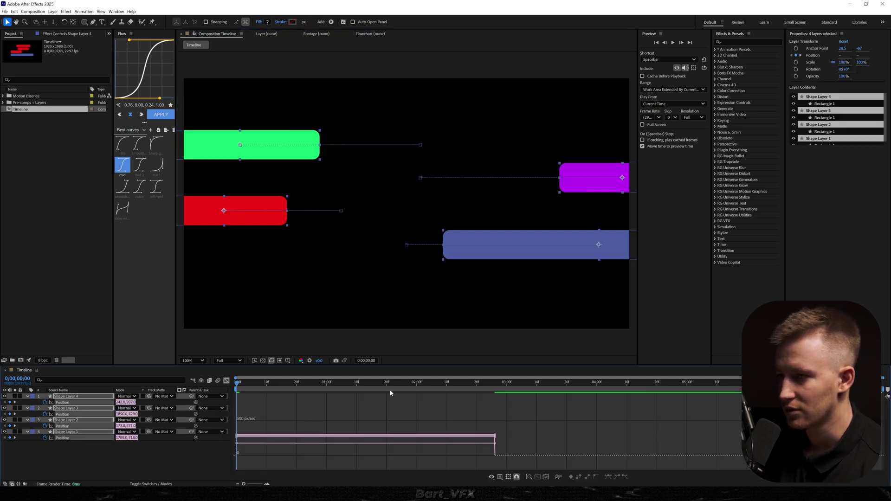
pyautogui.moveTo(505, 427); pyautogui.dragTo(191, 452)
pyautogui.press('F9')
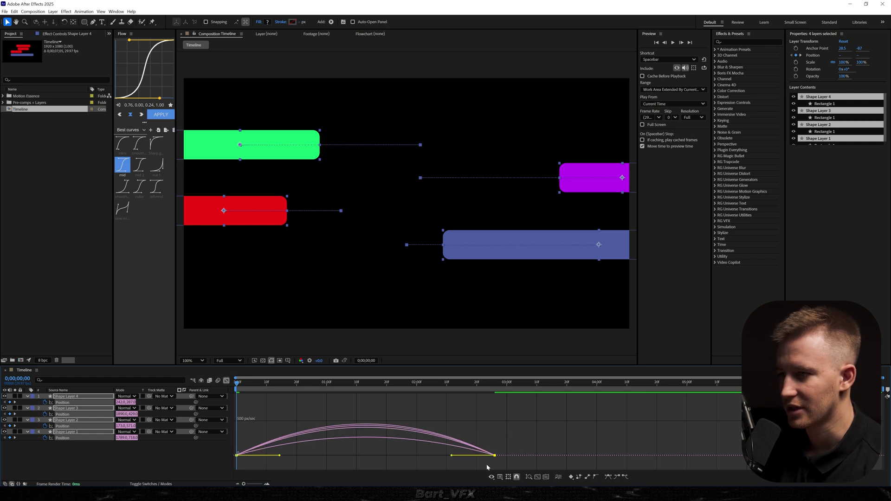
pyautogui.moveTo(473, 456); pyautogui.dragTo(339, 457)
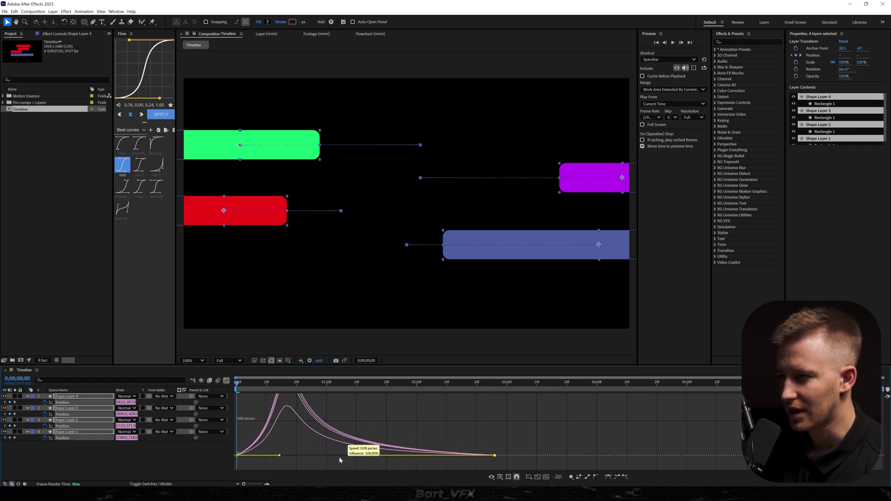
pyautogui.press('space')
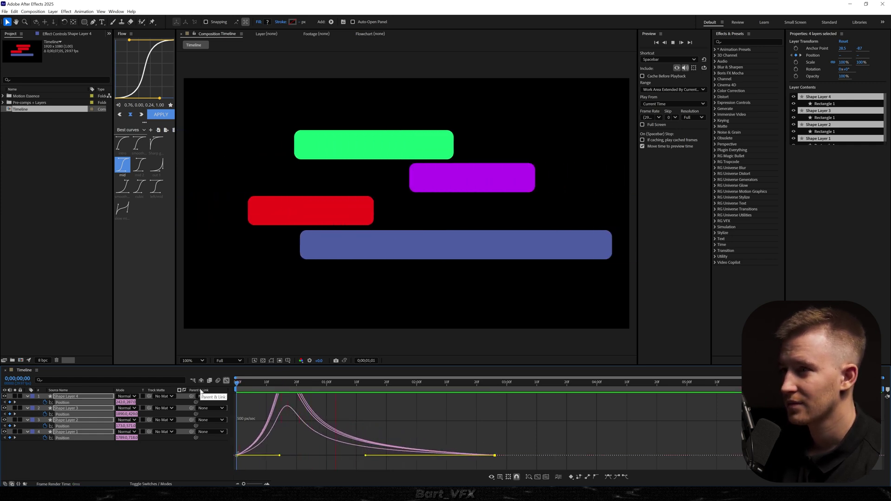
pyautogui.press('space')
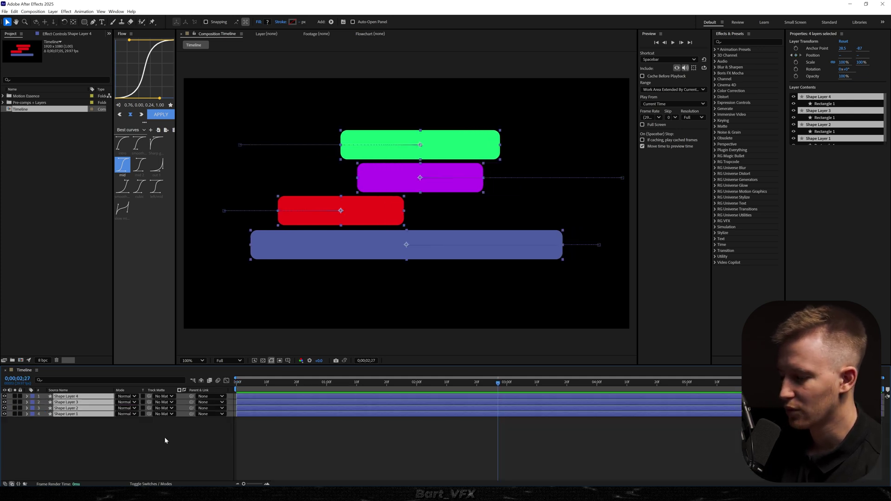
# - Pre-compose the four bar layers into a new composition named 'Timeline'
pyautogui.press('F4')
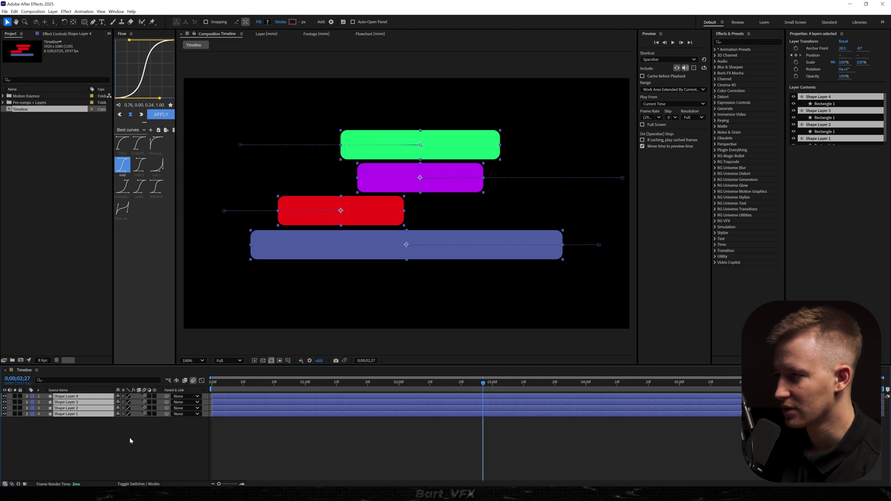
pyautogui.rightClick(98, 416)
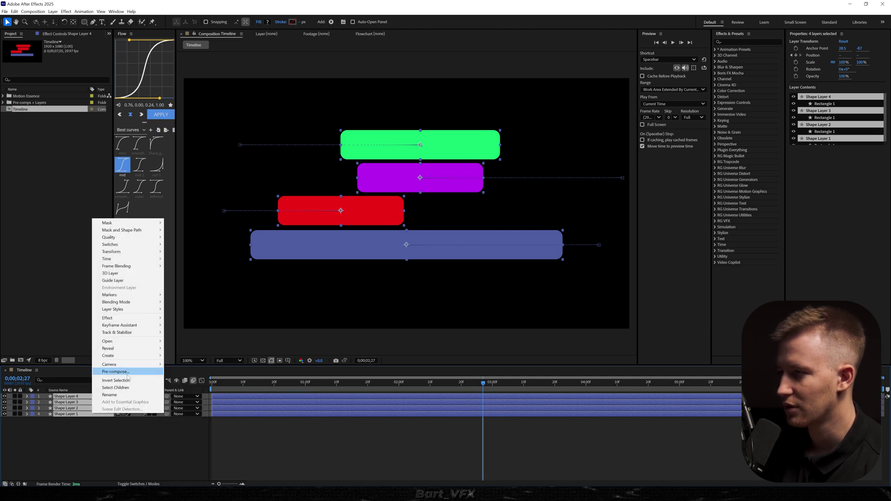
pyautogui.click(112, 370)
pyautogui.write('Timeline')
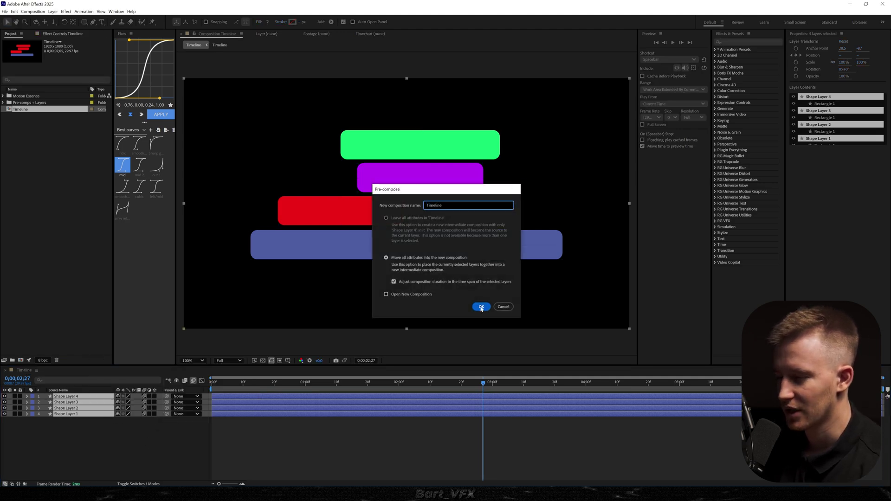
pyautogui.press('Return')
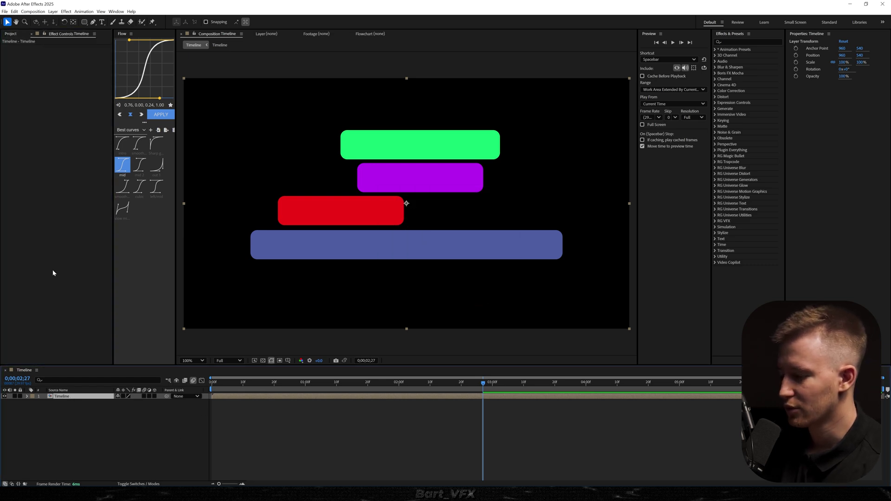
pyautogui.hotkey('ctrl', 'space')
# - Apply Glow to the Timeline layer with Glow Radius 31 and Glow Threshold 1.6%
pyautogui.write('glow')
pyautogui.press('Return')
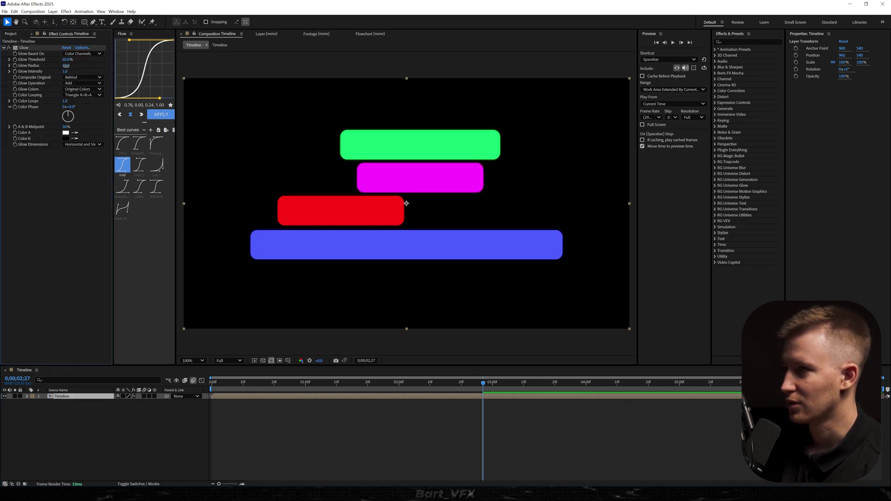
pyautogui.moveTo(66, 66); pyautogui.dragTo(59, 77)
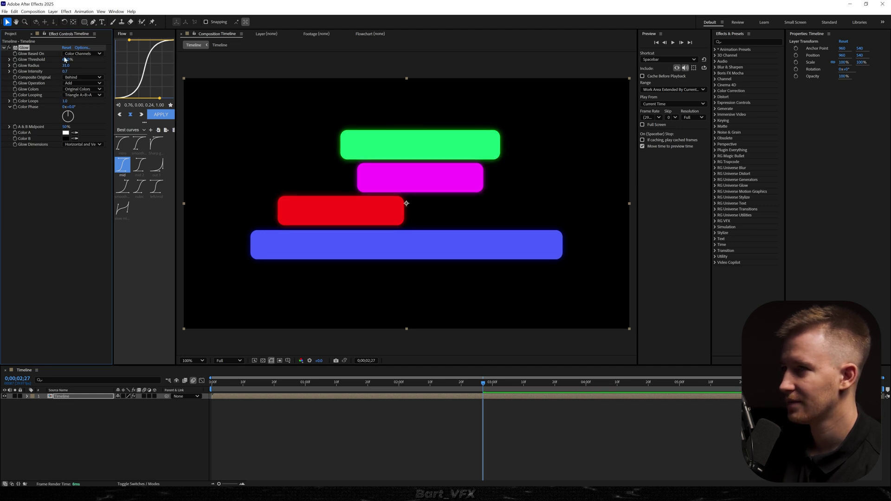
pyautogui.click(56, 61)
pyautogui.moveTo(67, 61); pyautogui.dragTo(46, 63)
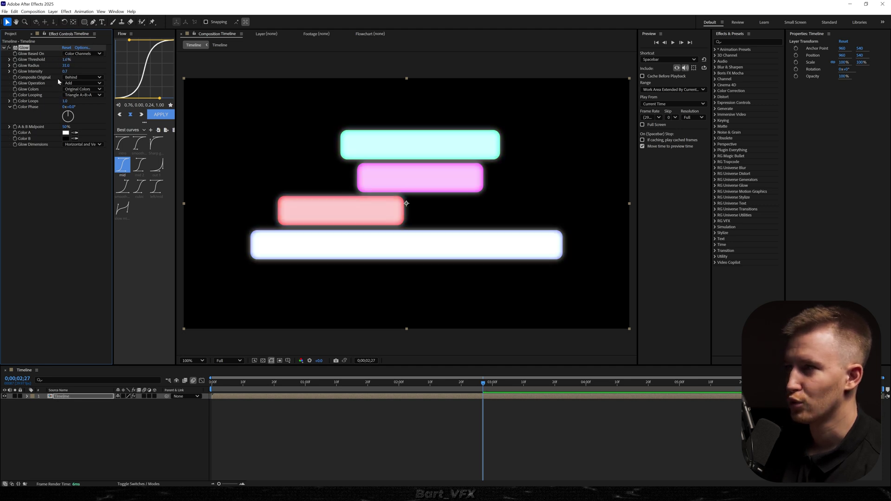
# - Restore the threshold to 60%, move the bars' end keyframes to 01:27f, and shrink the Ae logo
pyautogui.hotkey('ctrl', 'z')
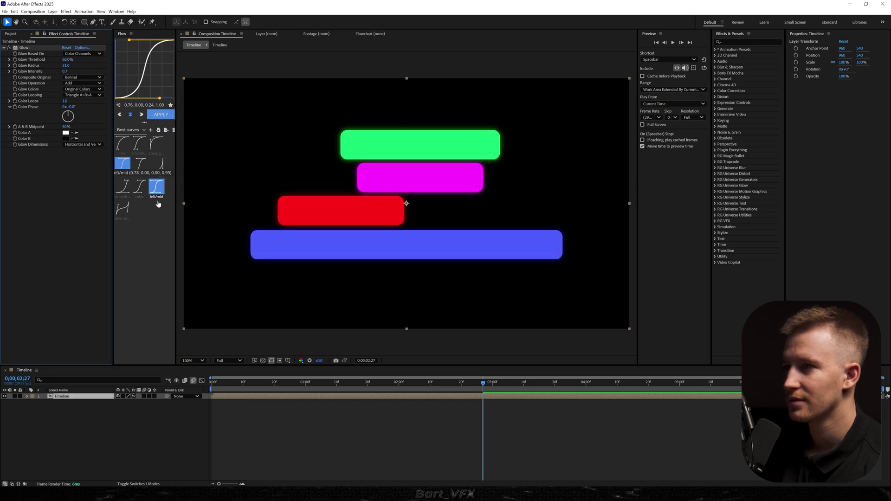
pyautogui.doubleClick(266, 396)
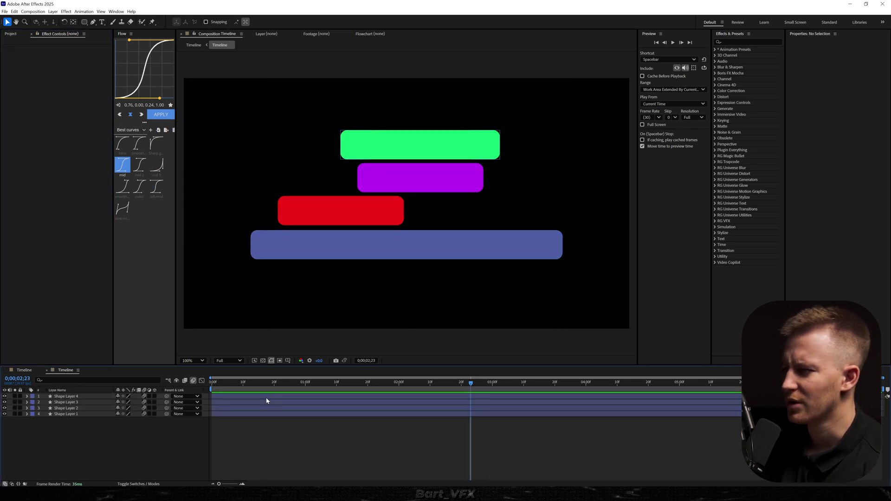
pyautogui.hotkey('ctrl', 'a')
pyautogui.press('u')
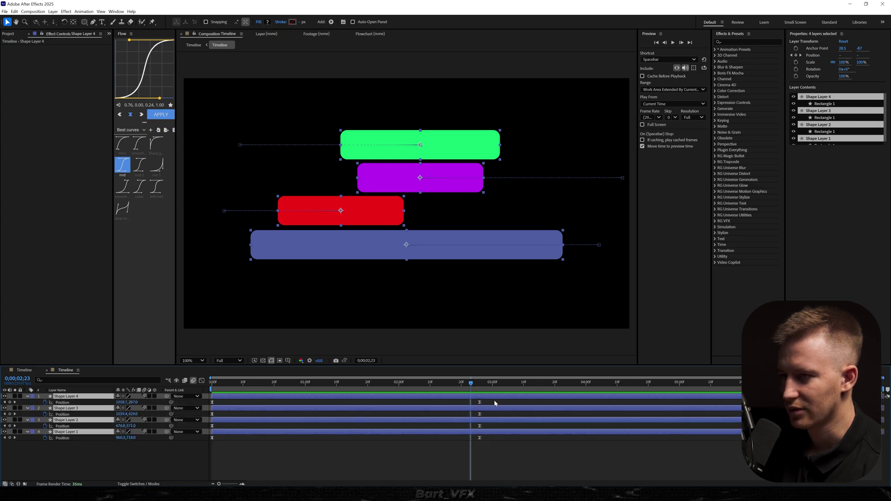
pyautogui.moveTo(494, 402); pyautogui.dragTo(389, 441)
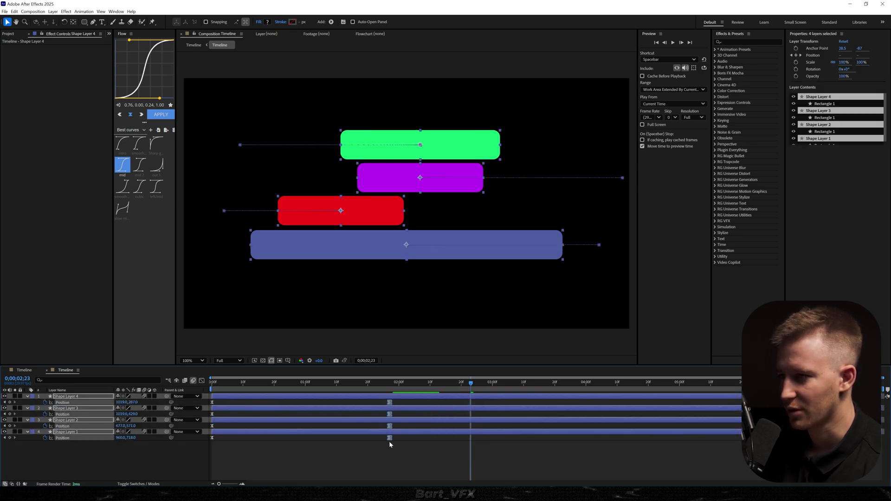
pyautogui.moveTo(348, 383); pyautogui.dragTo(37, 386)
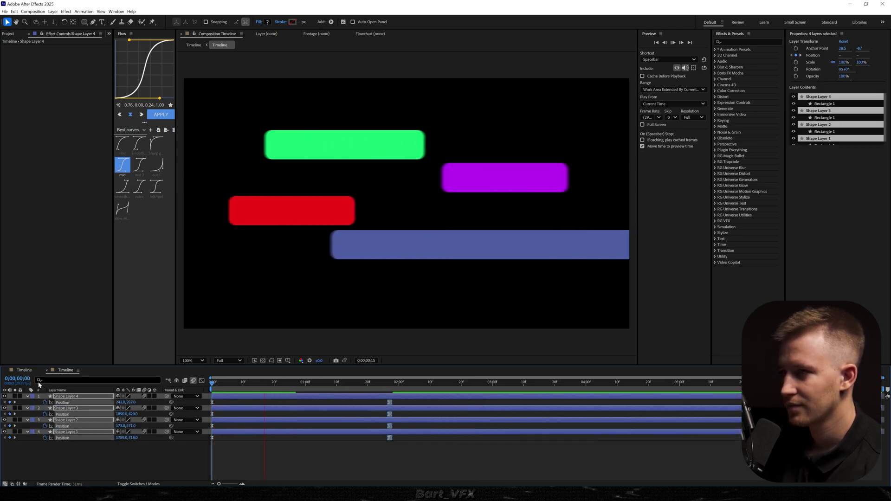
pyautogui.moveTo(138, 403); pyautogui.dragTo(83, 413)
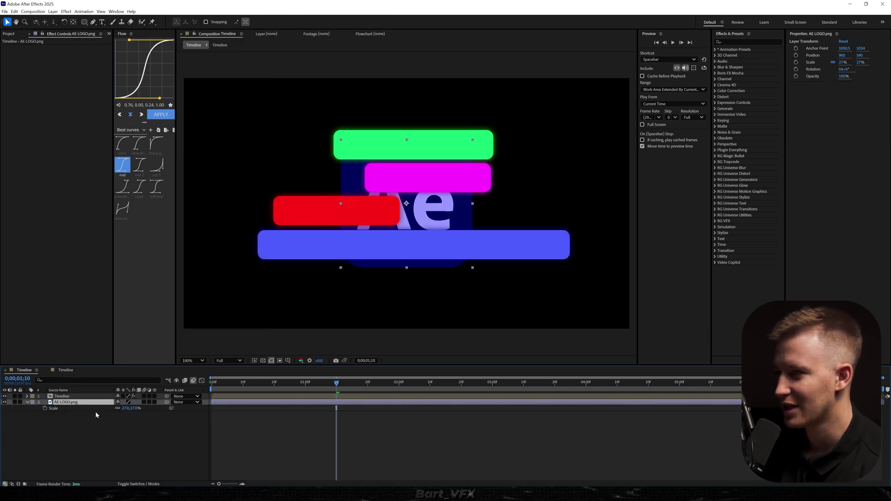
# - Make the Ae logo a 3D layer and add a camera with the 35mm preset
pyautogui.click(155, 402)
pyautogui.rightClick(105, 450)
pyautogui.moveTo(114, 372)
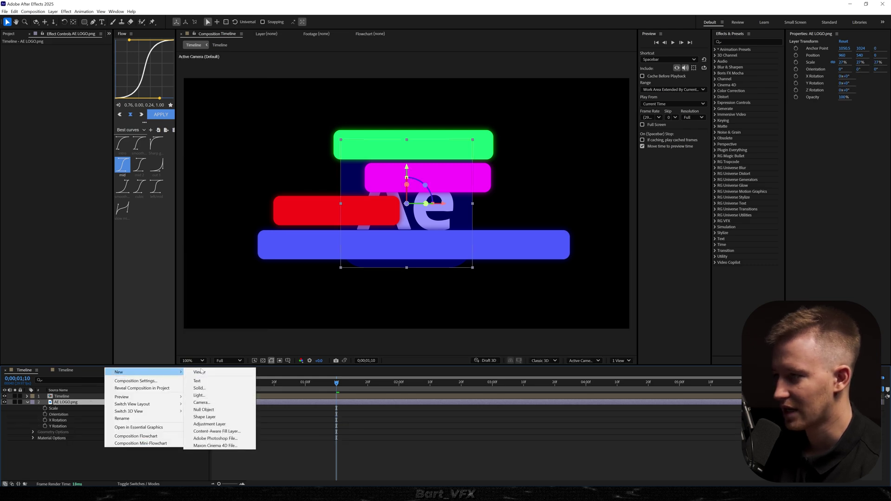
pyautogui.click(214, 403)
pyautogui.click(275, 264)
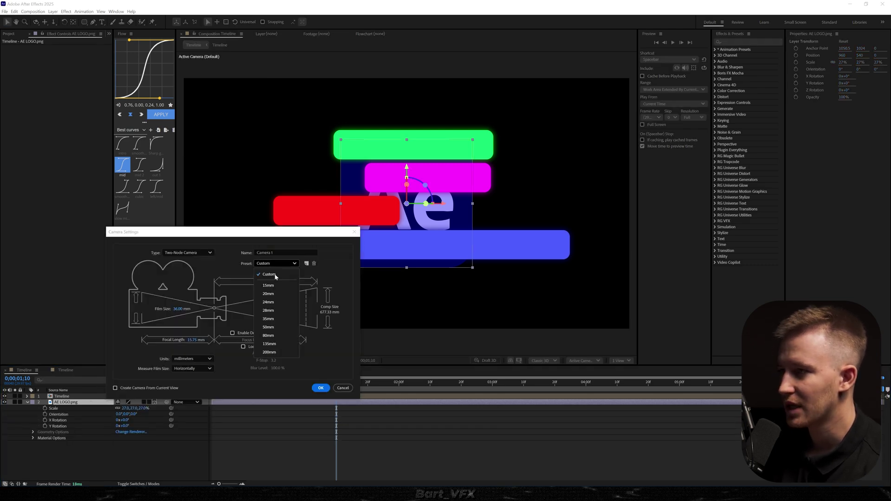
pyautogui.click(268, 318)
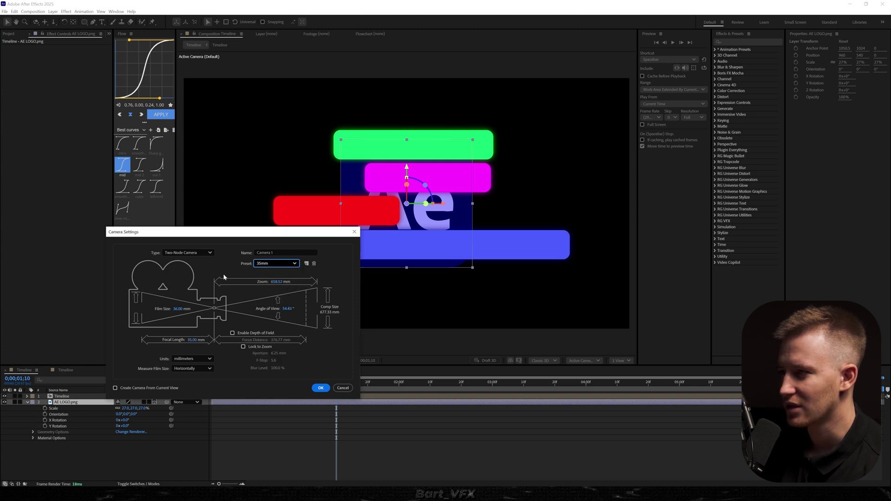
pyautogui.click(320, 388)
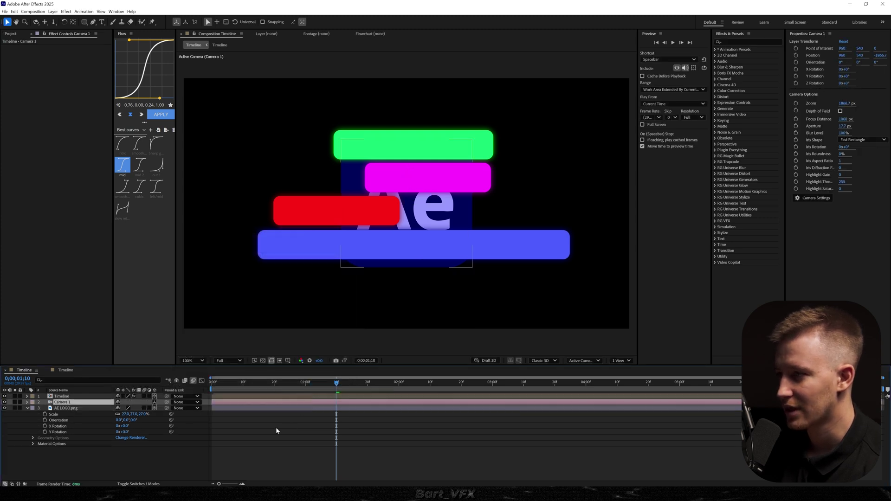
# - Add a null object named 'cam control 1'
pyautogui.rightClick(67, 456)
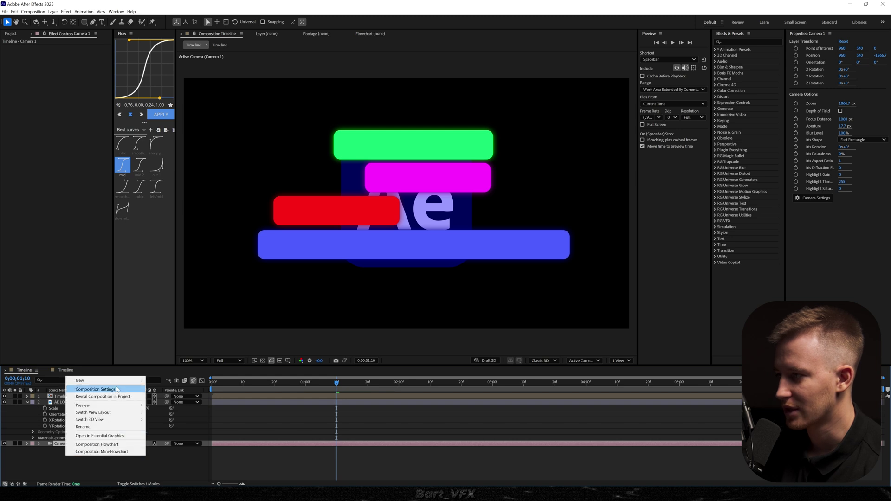
pyautogui.moveTo(116, 381)
pyautogui.click(174, 420)
pyautogui.press('Return')
pyautogui.write('cam cont')
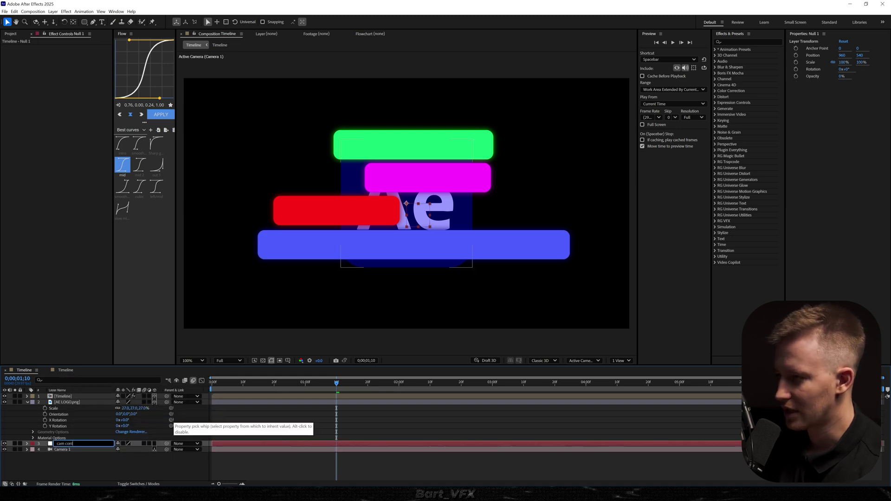
pyautogui.write('rol 1')
pyautogui.press('Return')
# - Collapse all layer properties and give cam control 1 and Camera 1 a Cyan label
pyautogui.hotkey('ctrl', 'a')
pyautogui.press('u')
pyautogui.moveTo(152, 448); pyautogui.dragTo(40, 411)
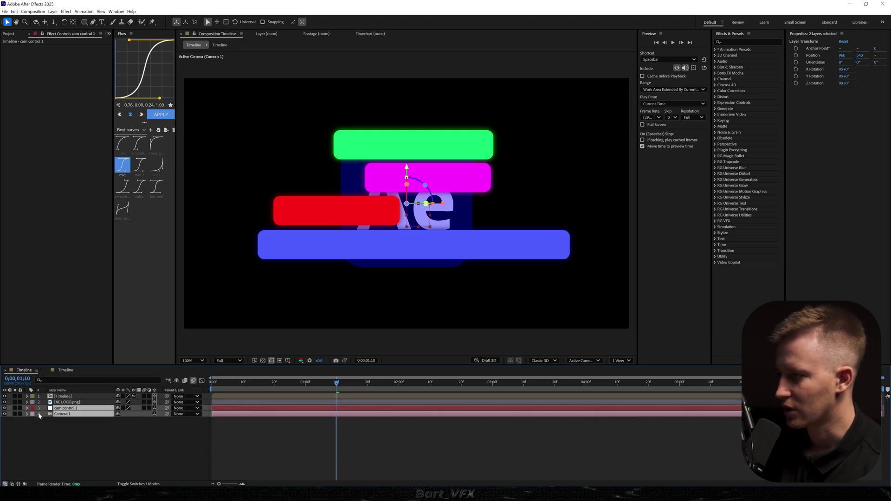
pyautogui.click(32, 414)
pyautogui.click(46, 392)
# - Push the Ae logo back to Z 1959, scale it to about 74%, and set opacity 44%
pyautogui.click(79, 402)
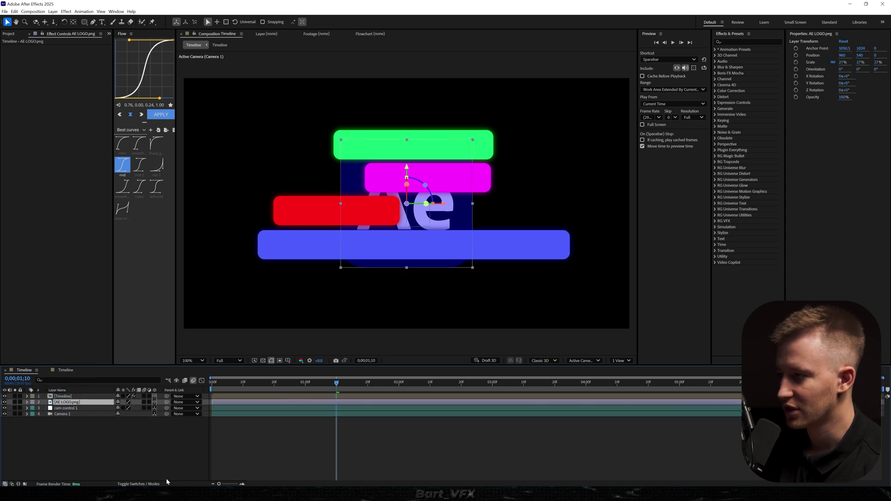
pyautogui.press('p')
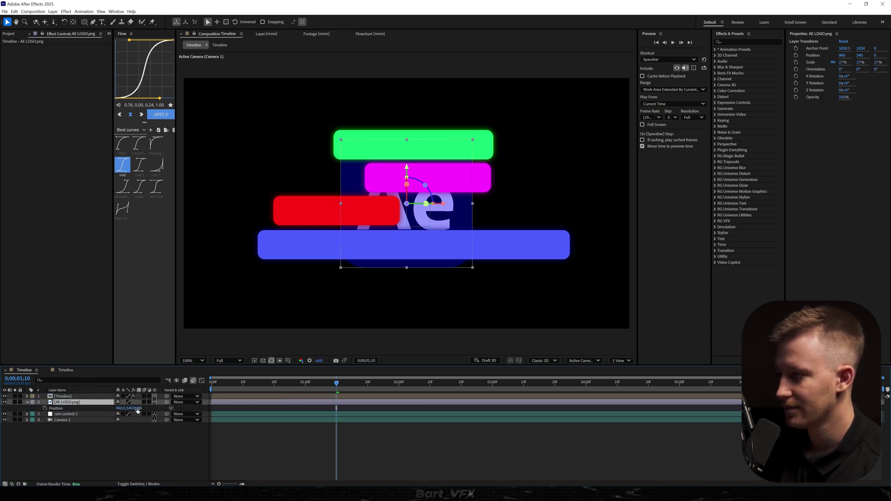
pyautogui.moveTo(139, 409); pyautogui.dragTo(817, 373)
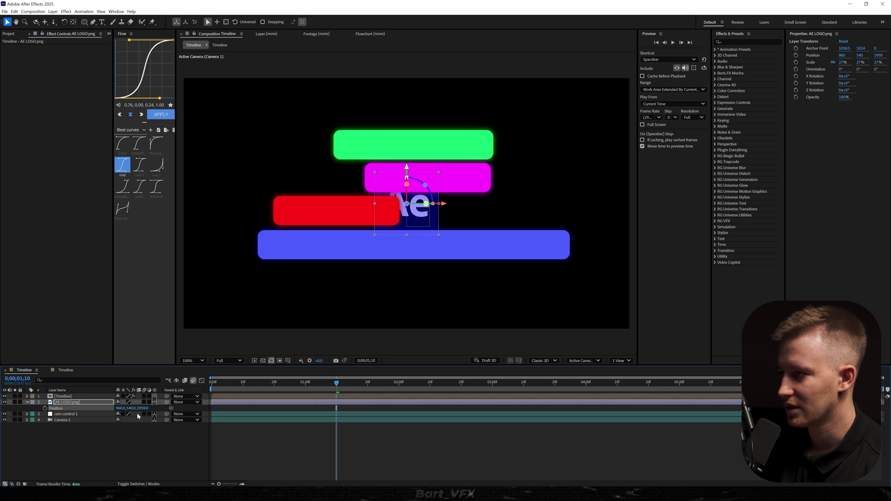
pyautogui.press('s')
pyautogui.moveTo(126, 408); pyautogui.dragTo(229, 430)
pyautogui.press('t')
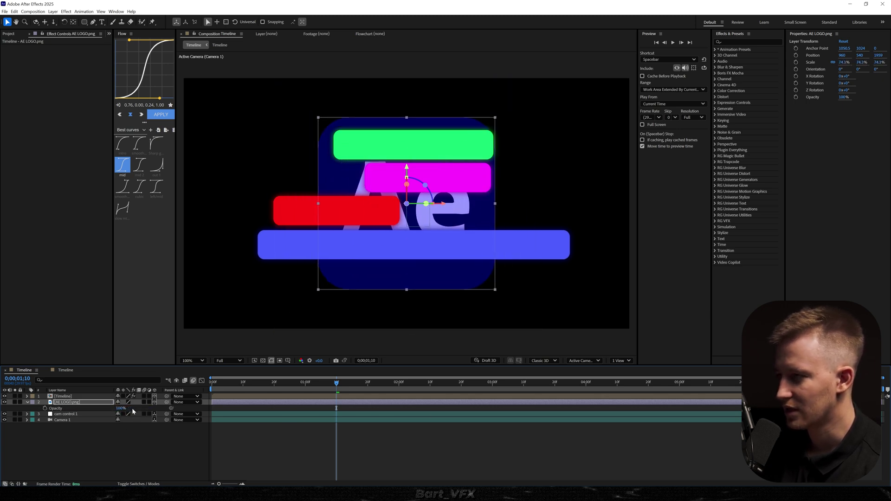
pyautogui.moveTo(120, 408); pyautogui.dragTo(103, 410)
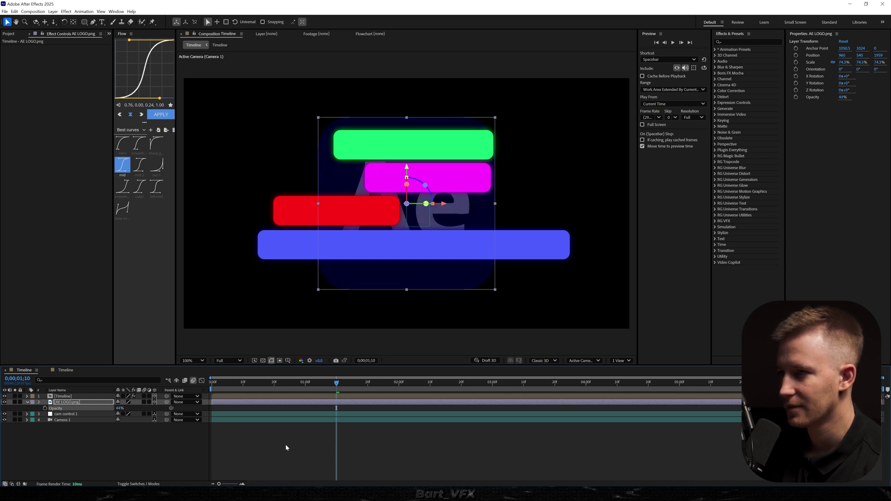
pyautogui.click(286, 447)
pyautogui.moveTo(274, 383); pyautogui.dragTo(211, 382)
pyautogui.click(56, 409)
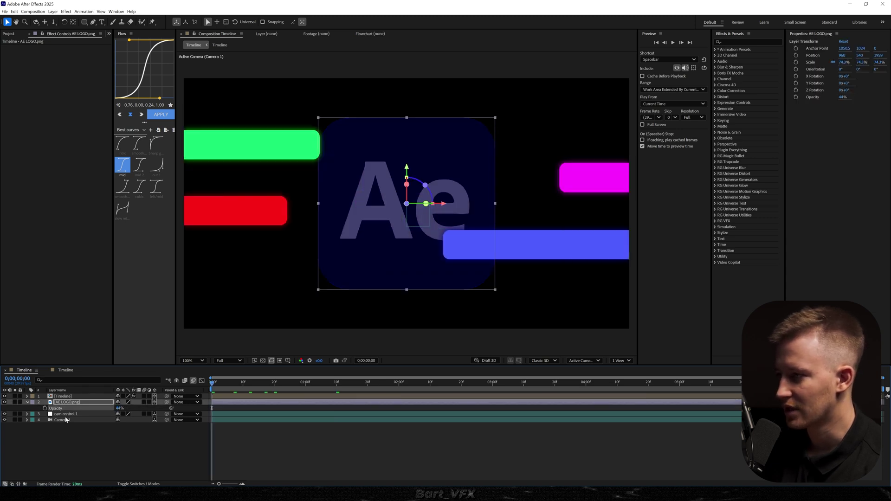
# - Parent Camera 1 to the cam control 1 null, whose Position keyframes are revealed
pyautogui.click(64, 414)
pyautogui.hotkey('alt', 'shift', 'p')
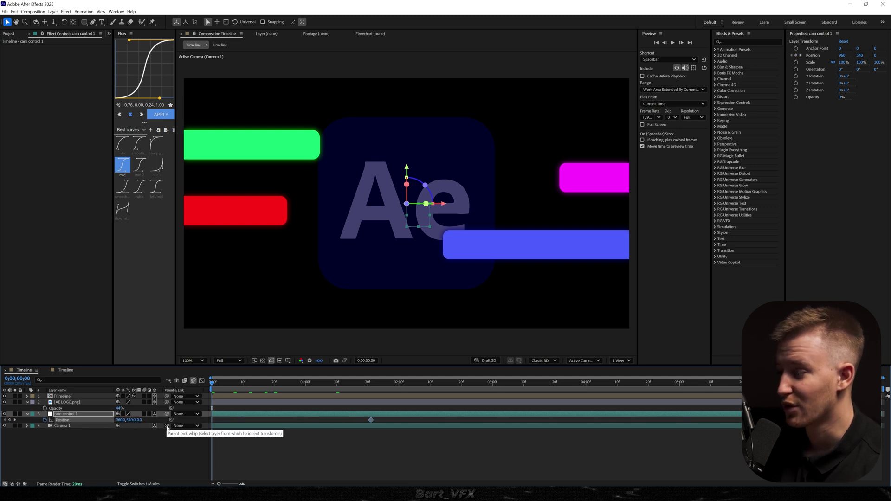
pyautogui.moveTo(167, 426); pyautogui.dragTo(92, 422)
pyautogui.click(299, 196)
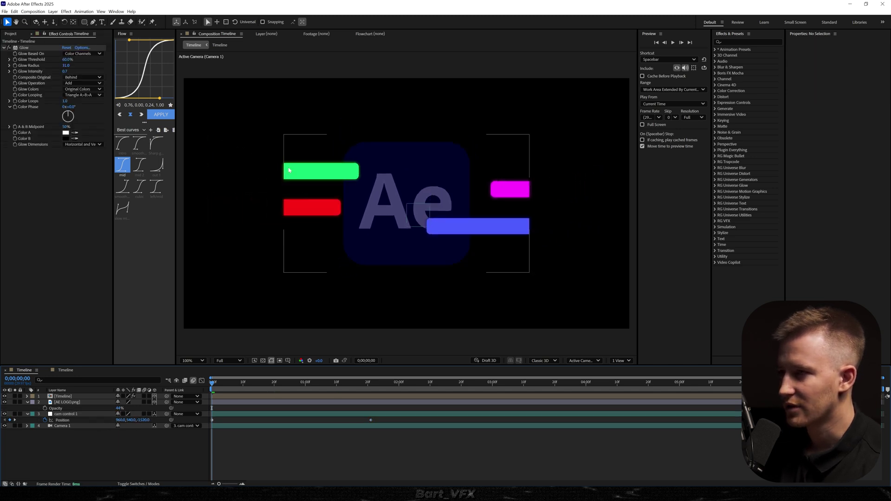
pyautogui.doubleClick(221, 395)
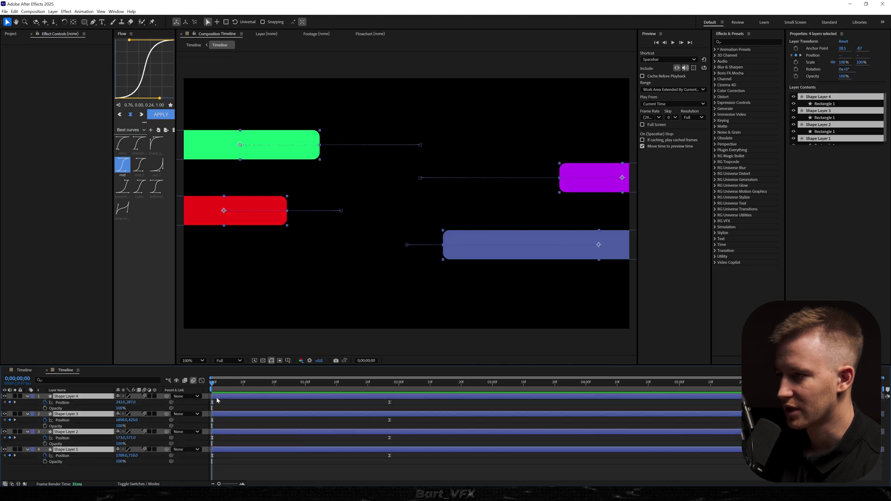
# - Resize the Timeline precomp's width from 1920 to 3099 px in Composition Settings
pyautogui.hotkey('ctrl', 'a')
pyautogui.hotkey('ctrl', 'k')
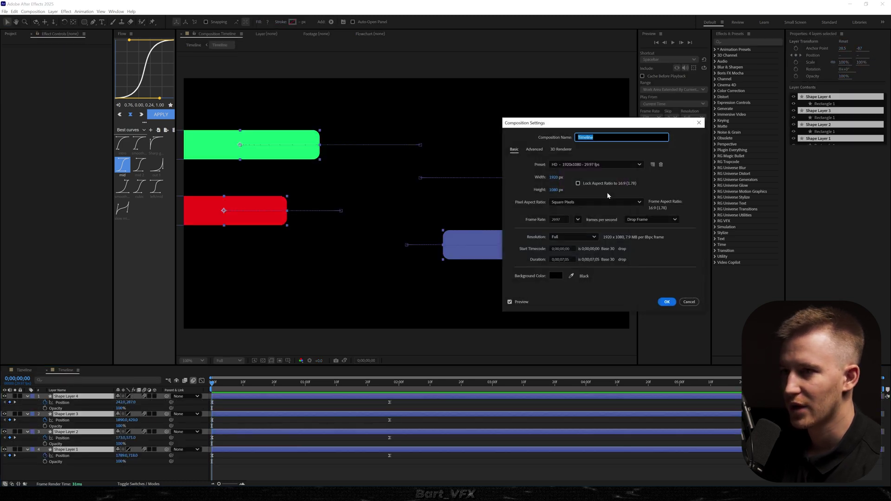
pyautogui.moveTo(557, 179); pyautogui.dragTo(761, 188)
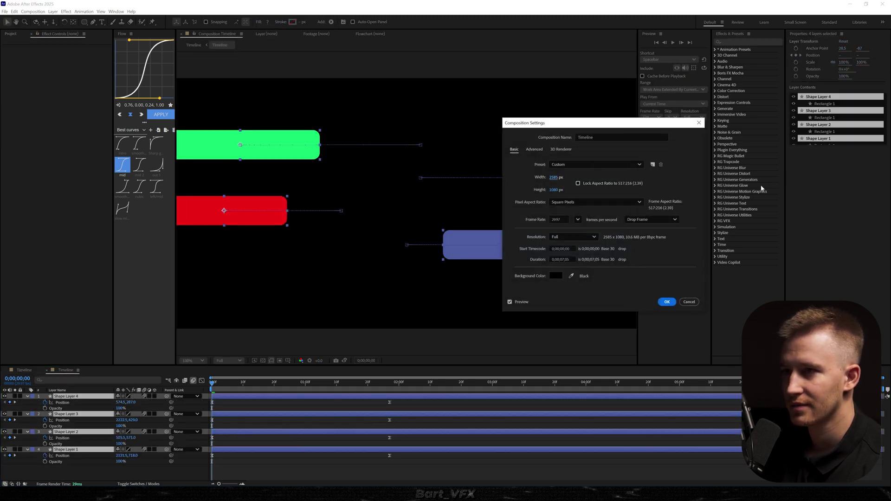
pyautogui.moveTo(554, 179); pyautogui.dragTo(630, 207)
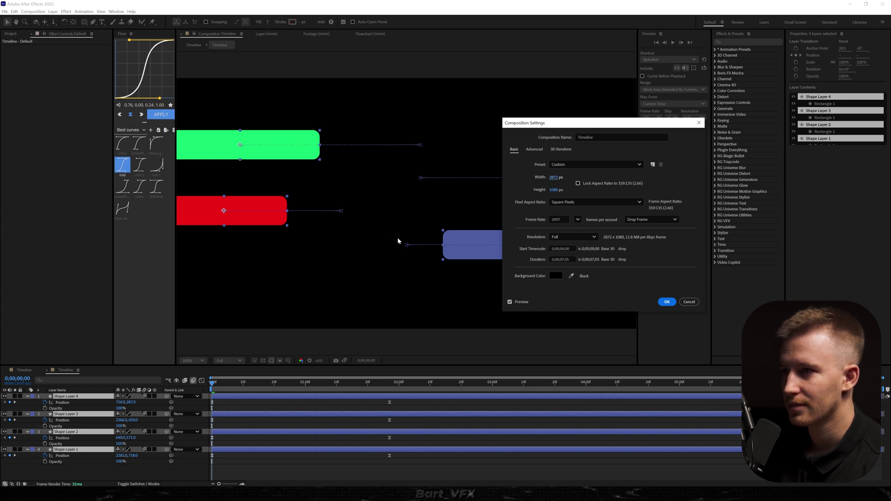
pyautogui.moveTo(553, 185); pyautogui.dragTo(641, 190)
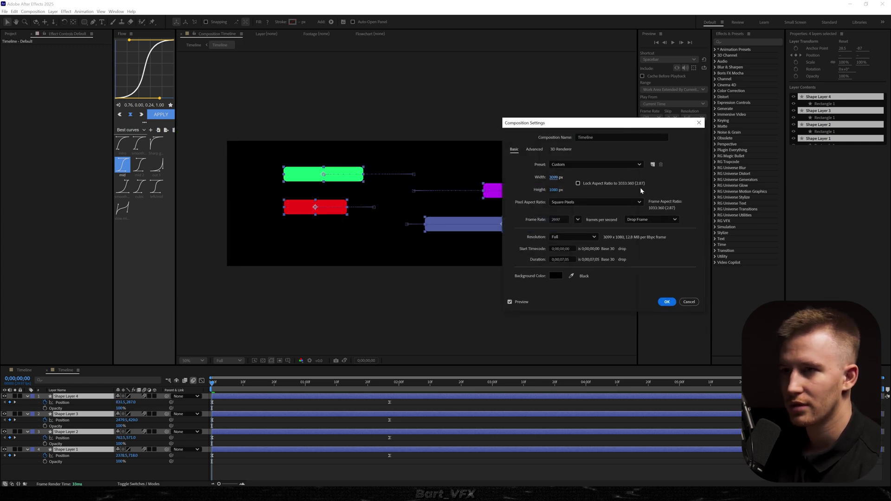
pyautogui.click(667, 302)
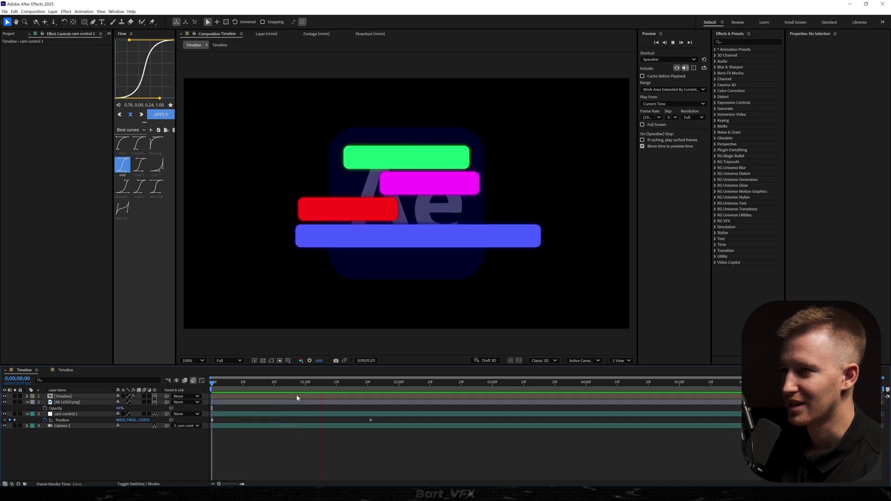
# - Easy Ease cam control 1's Position keyframes, reshape the speed curve, and preview the push-in
pyautogui.press('k')
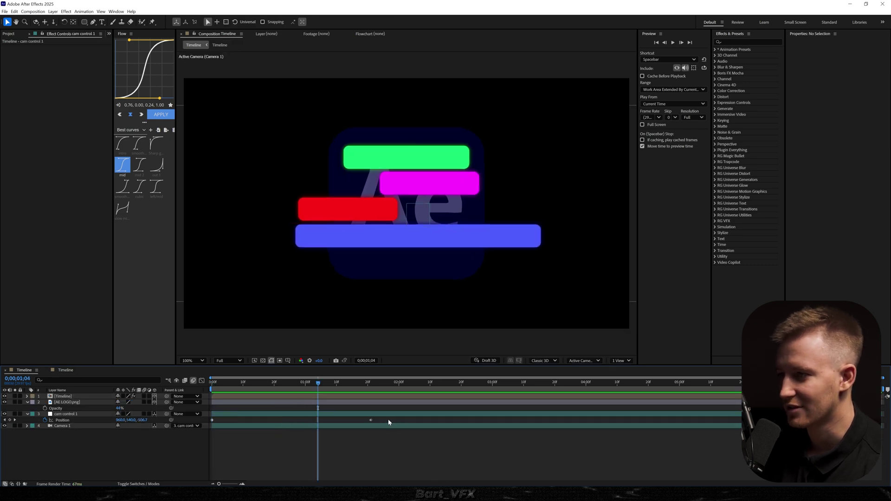
pyautogui.moveTo(388, 419); pyautogui.dragTo(200, 432)
pyautogui.press('F9')
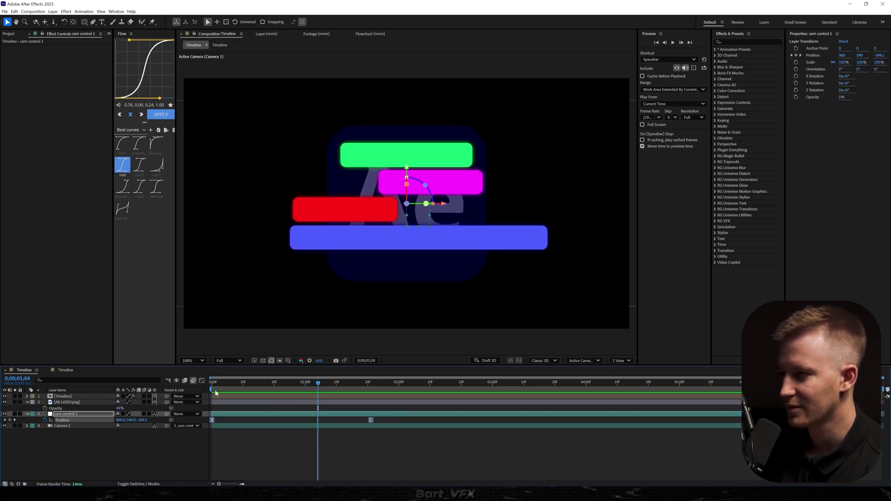
pyautogui.click(201, 380)
pyautogui.moveTo(405, 435); pyautogui.dragTo(291, 455)
pyautogui.press('space')
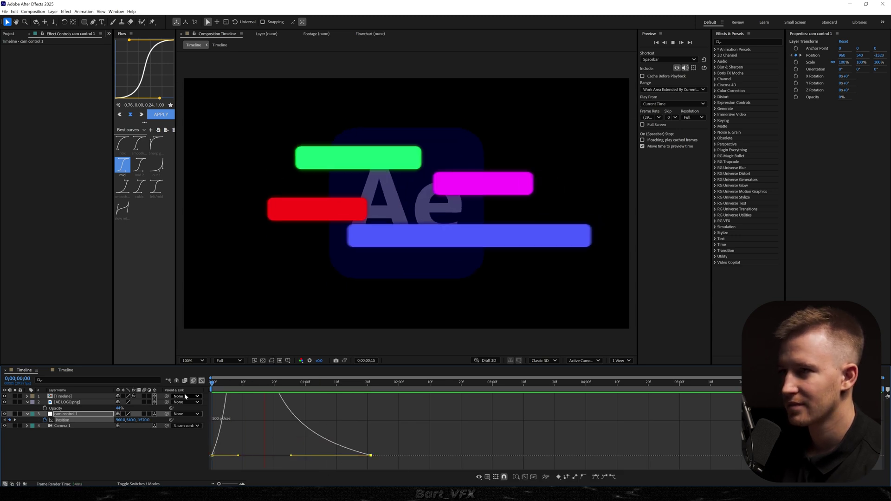
pyautogui.press('space')
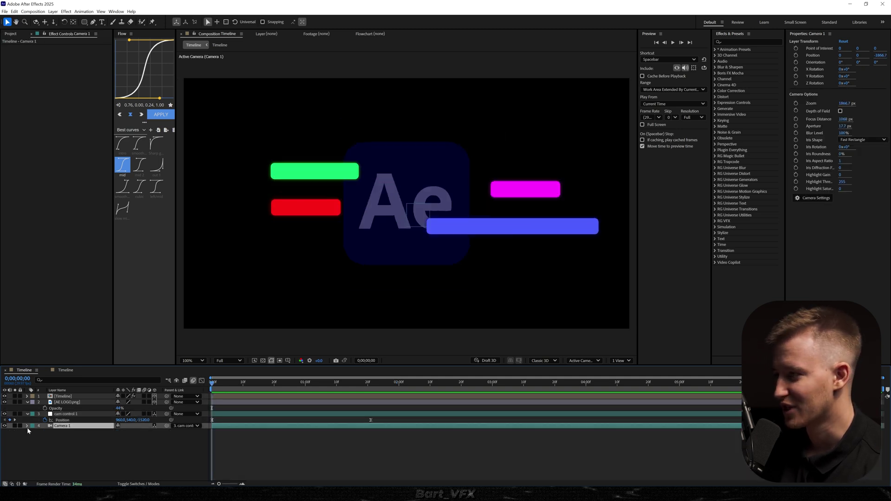
# - Add a wiggle(1.3,15) expression to Camera 1's Point of Interest and preview the shake
pyautogui.click(27, 427)
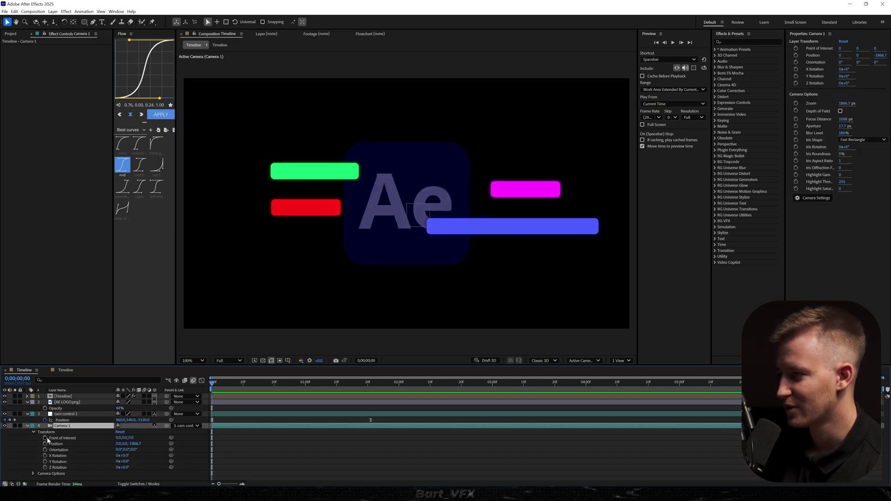
pyautogui.keyDown('alt'); pyautogui.click(45, 438); pyautogui.keyUp('alt')
pyautogui.write('wiggle(1,15')
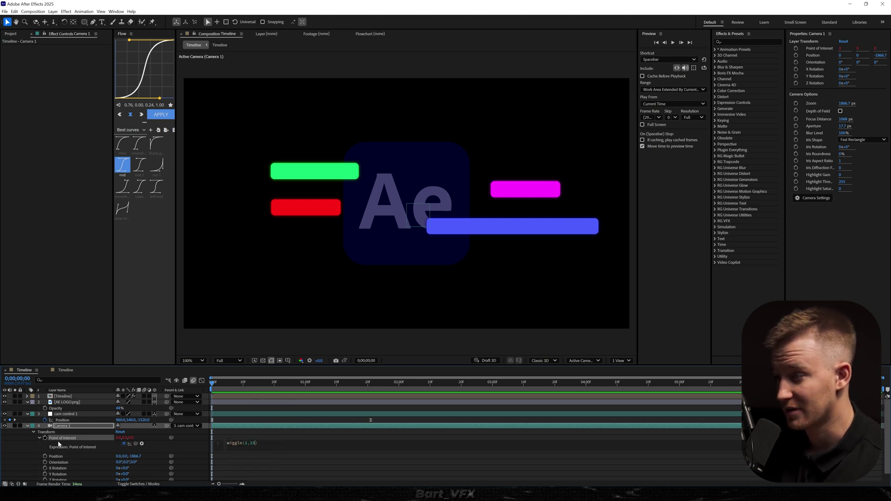
pyautogui.click(59, 444)
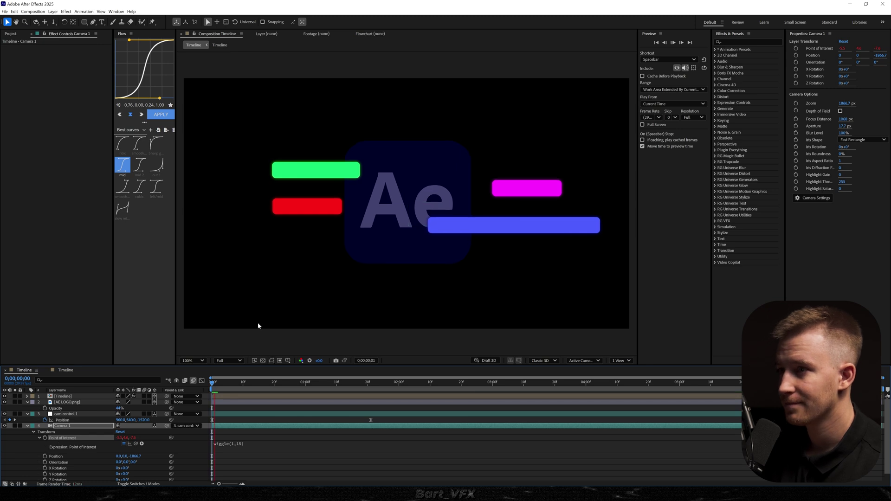
pyautogui.press('space')
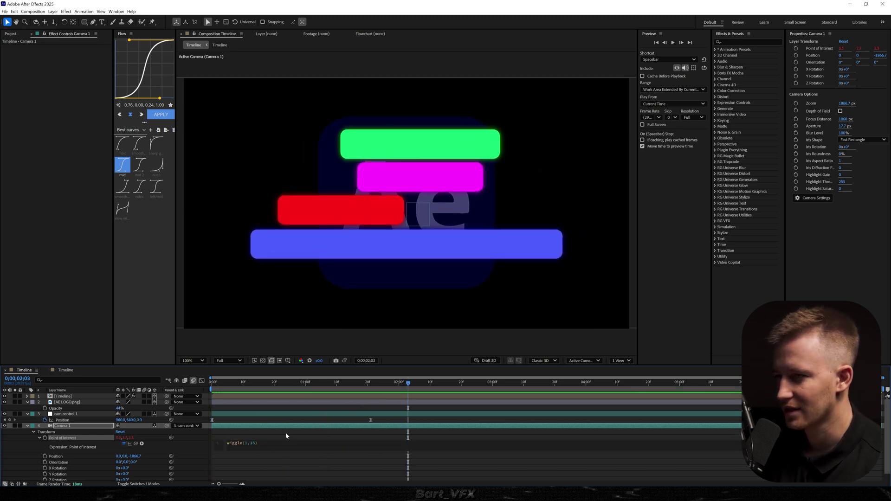
pyautogui.click(286, 435)
pyautogui.press('space')
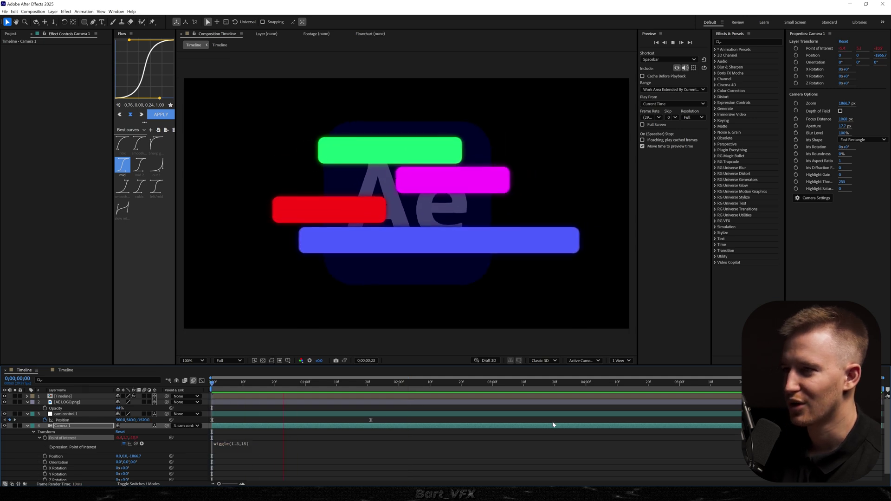
pyautogui.press('space')
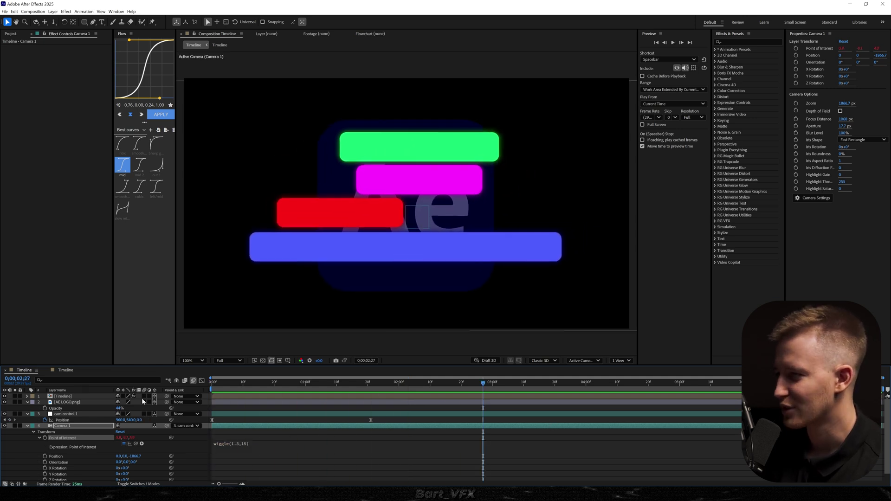
pyautogui.press('u')
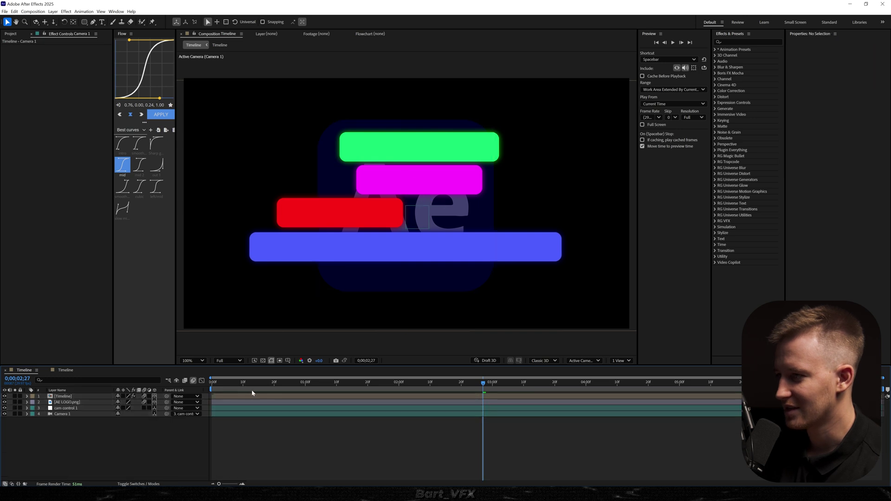
pyautogui.moveTo(245, 384); pyautogui.dragTo(210, 386)
pyautogui.press('space')
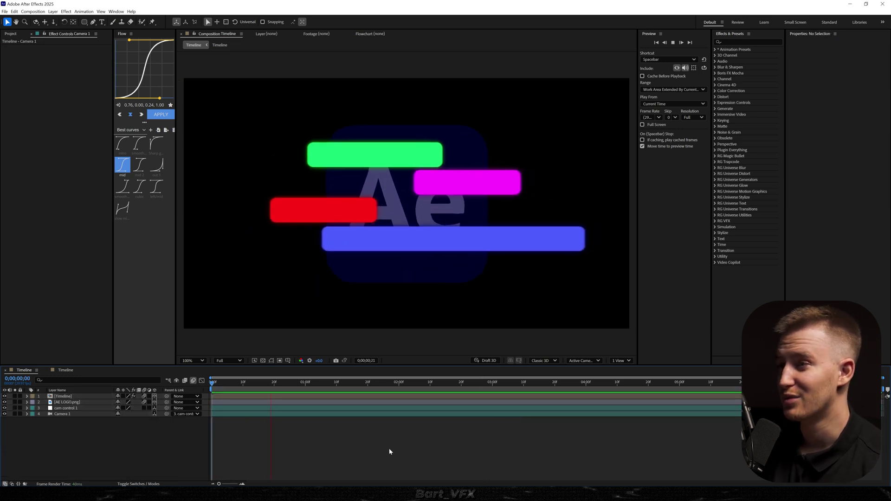